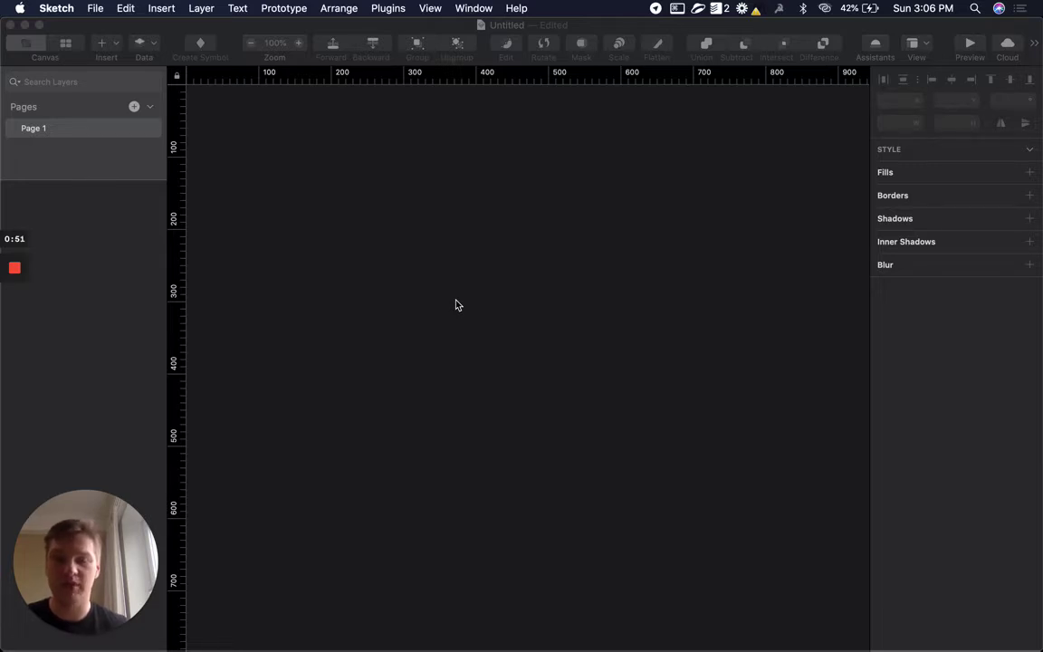
# Step: Draw a rectangle on the canvas to hold the chart
pyautogui.click(391, 245)
pyautogui.press('r')
pyautogui.moveTo(360, 213); pyautogui.dragTo(732, 467)
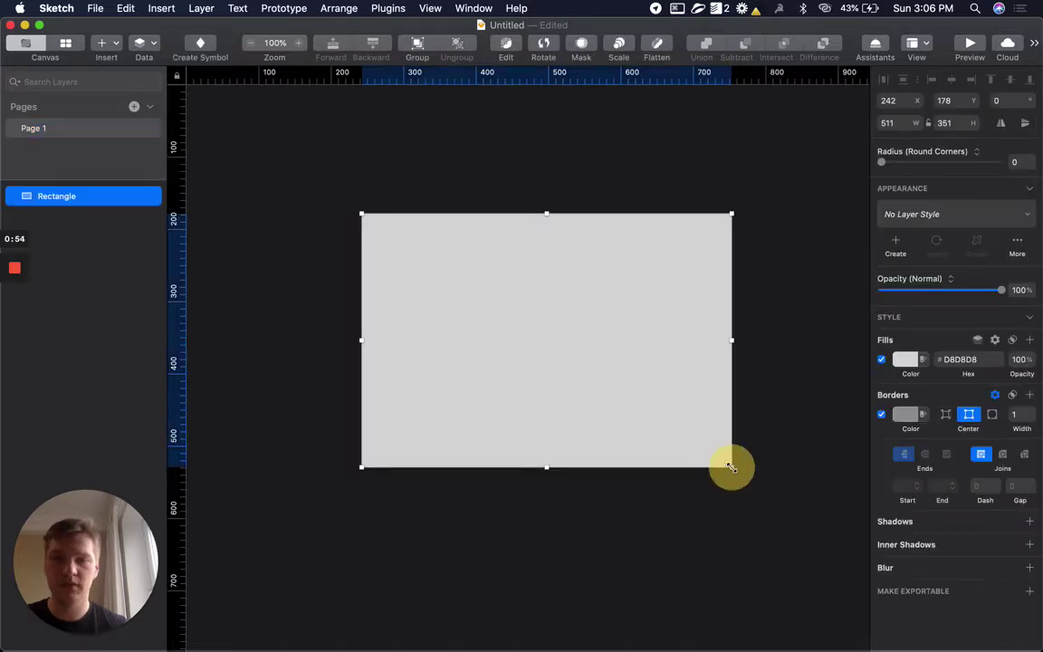
# Step: Launch the Chart plugin's Create chart dialog and position it over the rectangle
pyautogui.click(389, 9)
pyautogui.moveTo(416, 27)
pyautogui.click(566, 28)
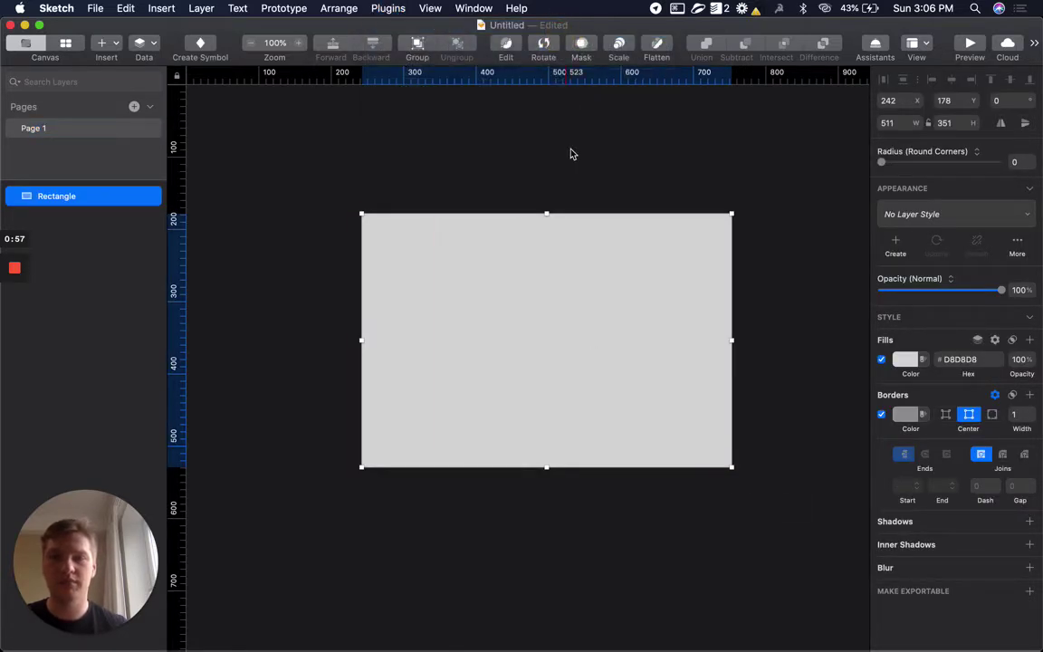
pyautogui.moveTo(582, 190); pyautogui.dragTo(674, 138)
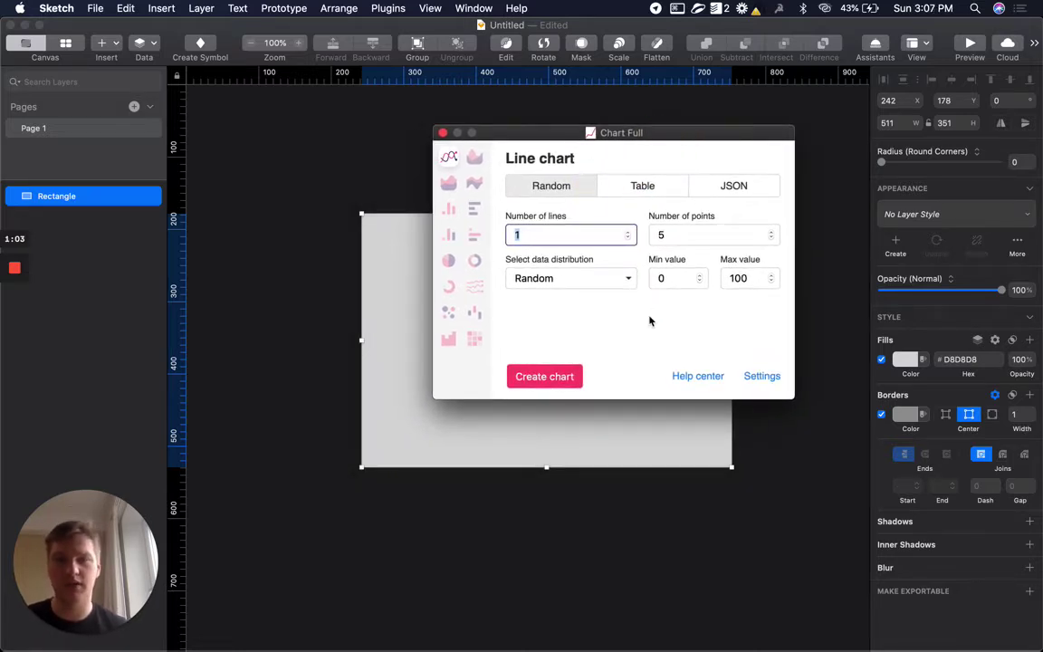
# Step: Open the line chart's style settings and keep the style template as Without template
pyautogui.click(762, 378)
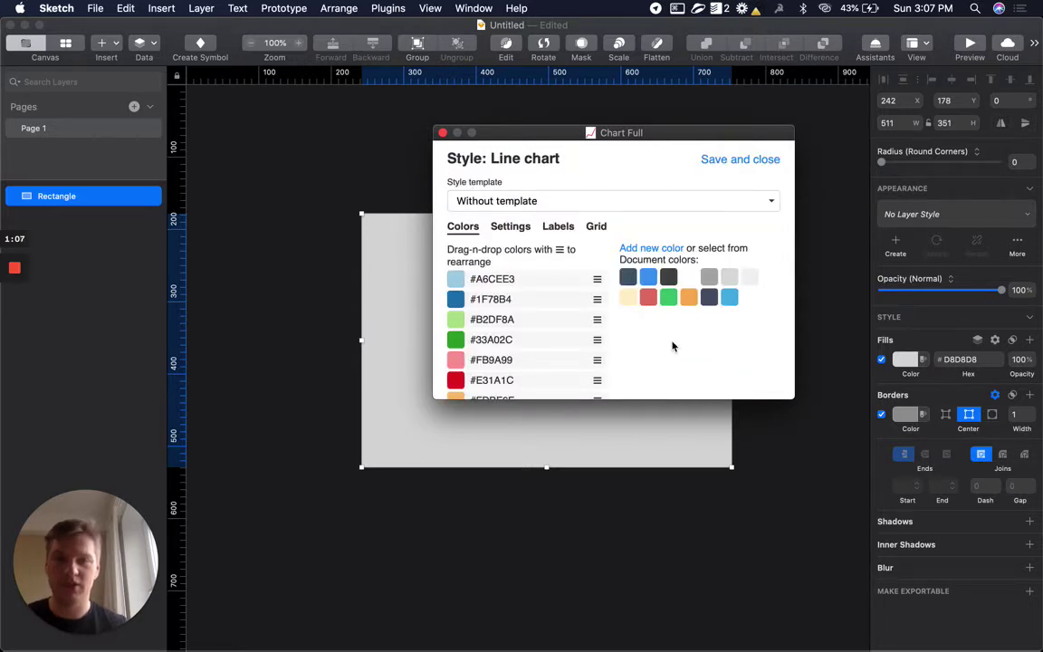
pyautogui.click(555, 203)
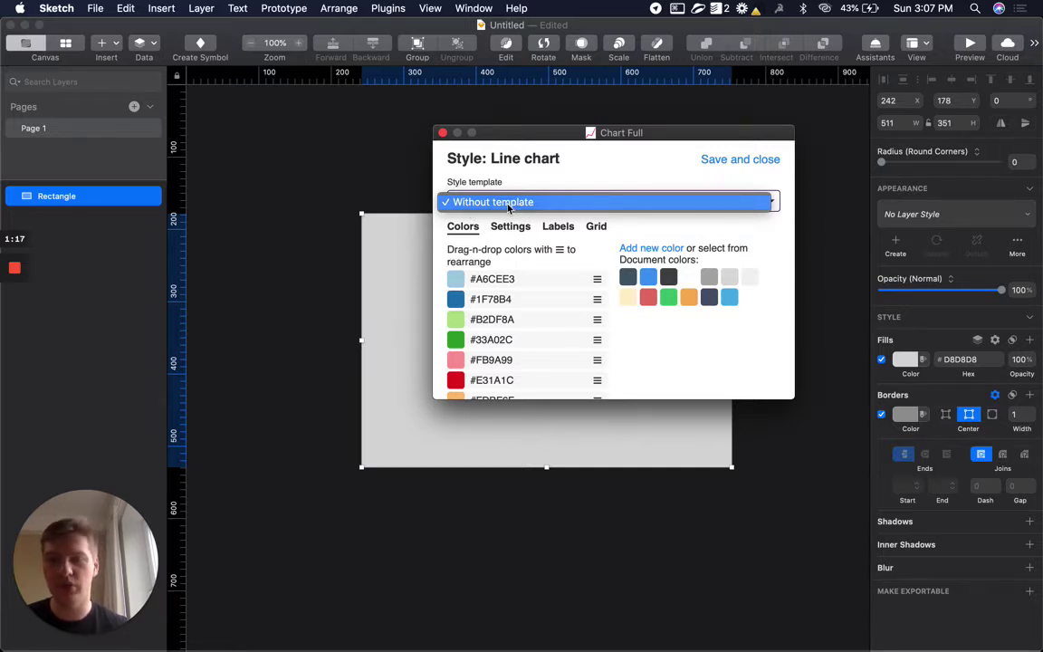
pyautogui.click(573, 186)
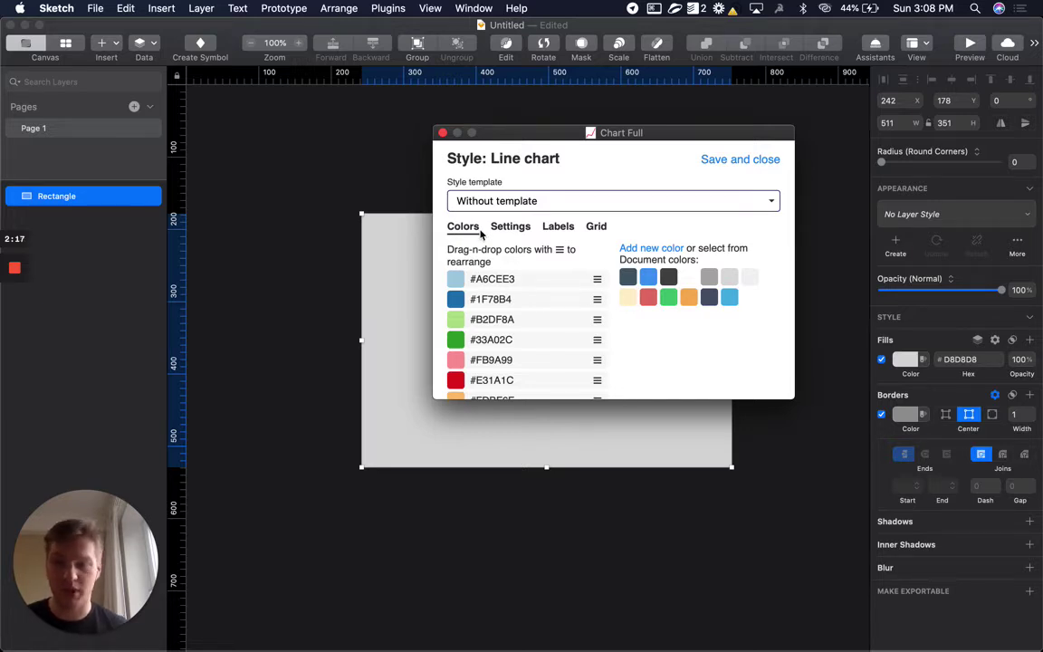
pyautogui.scroll(-5, 618, 335)
pyautogui.scroll(3, 540, 363)
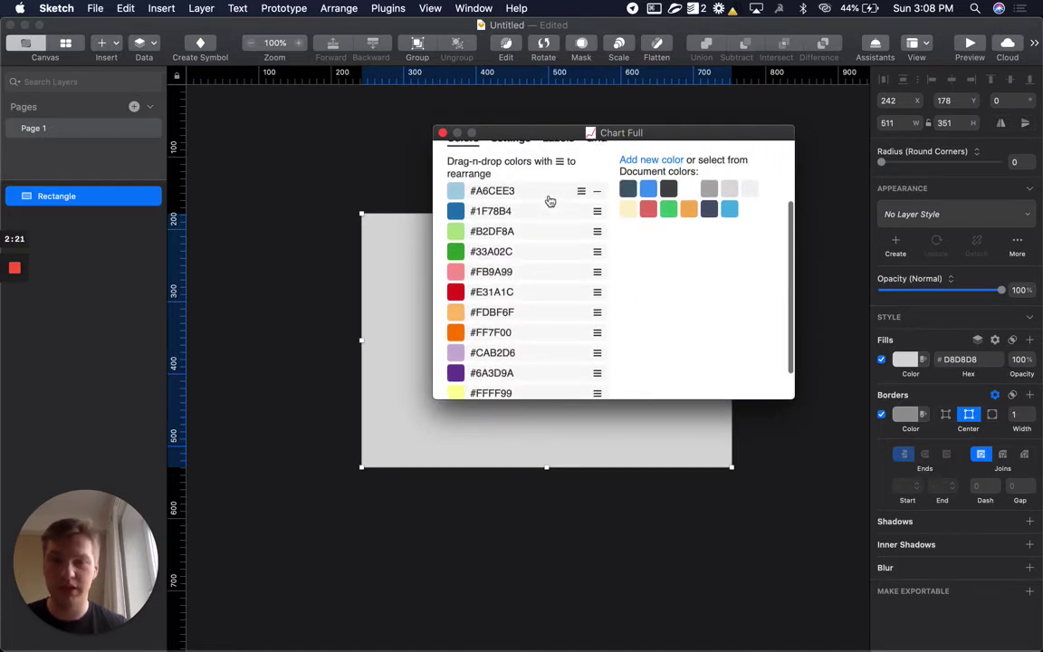
pyautogui.scroll(-2, 662, 328)
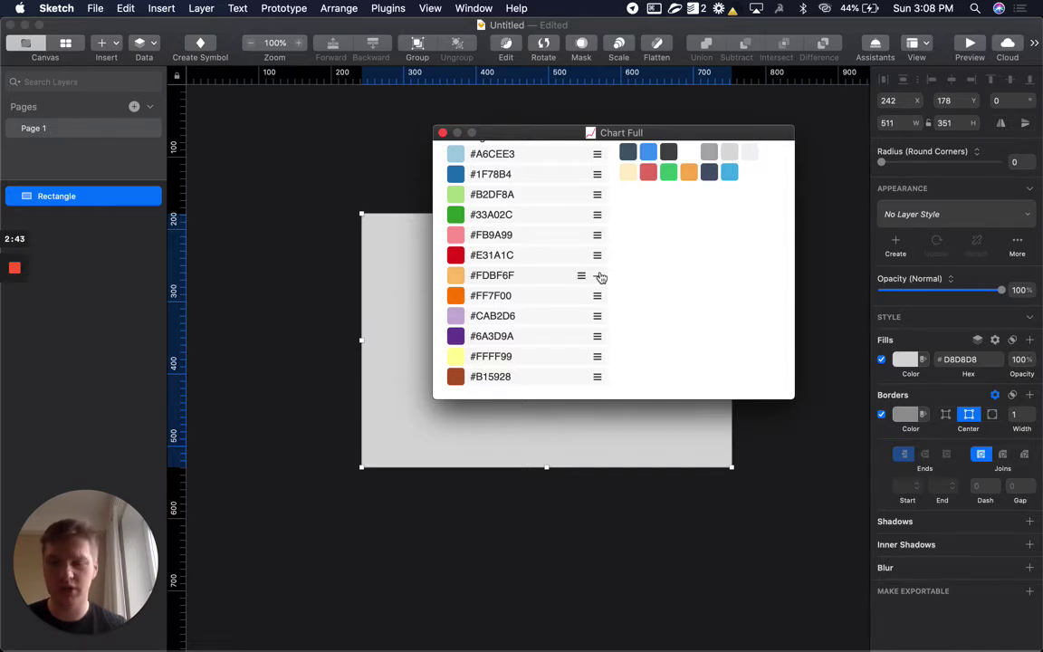
pyautogui.scroll(3, 643, 298)
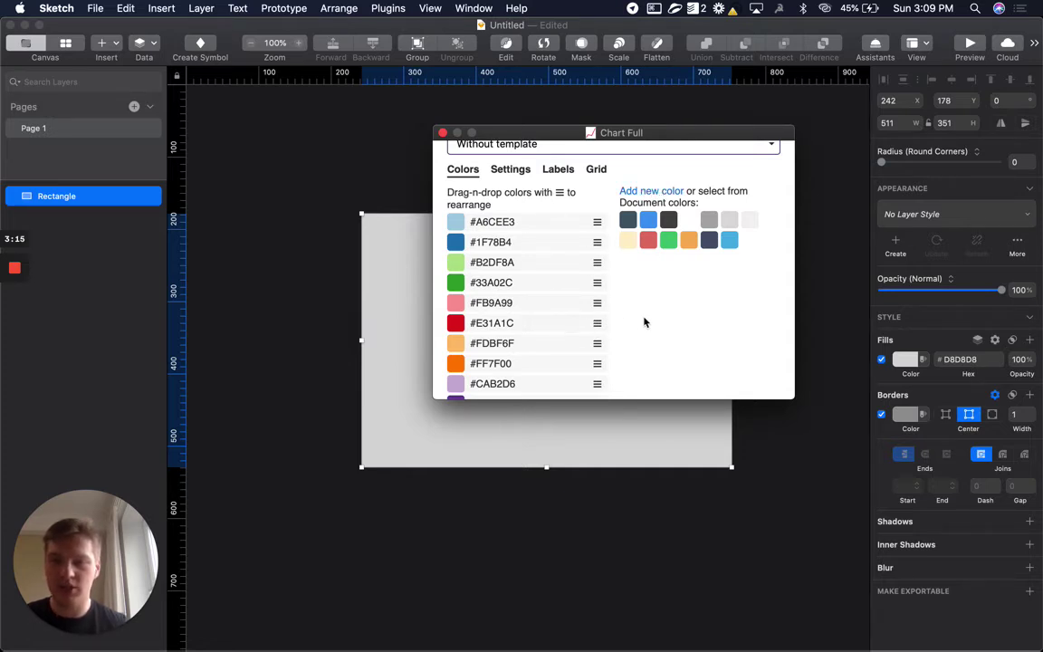
# Step: Delete eight palette colours and reorder the rest: #6A3D9A, #FFFF99, #E31A1C, #FF7F00
pyautogui.click(598, 223)
pyautogui.click(598, 225)
pyautogui.click(597, 225)
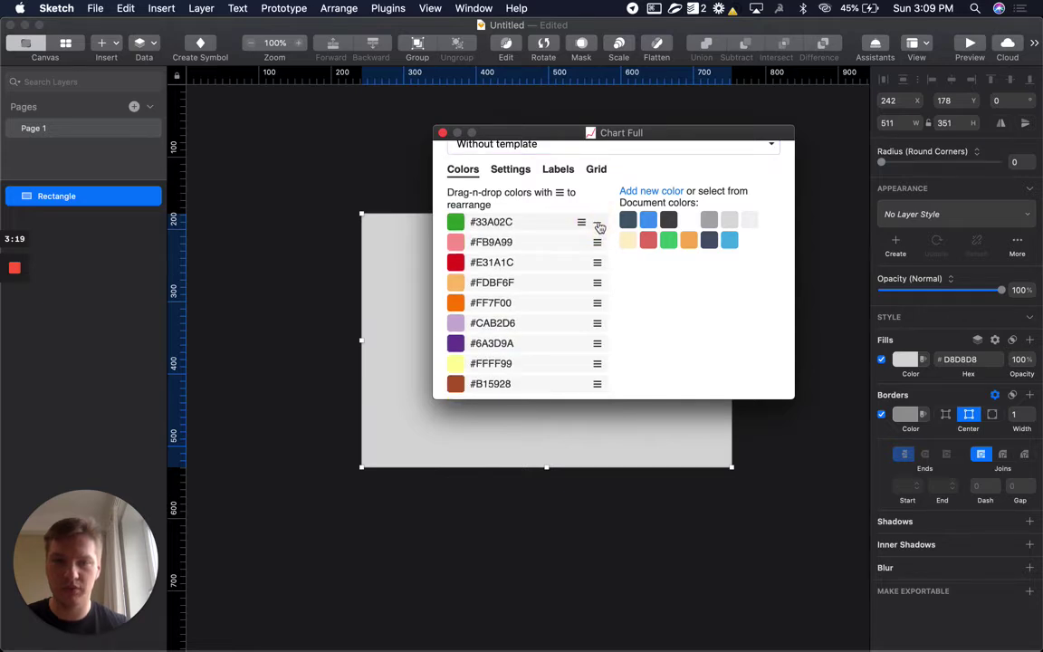
pyautogui.moveTo(599, 226); pyautogui.dragTo(598, 280)
pyautogui.click(598, 280)
pyautogui.click(599, 313)
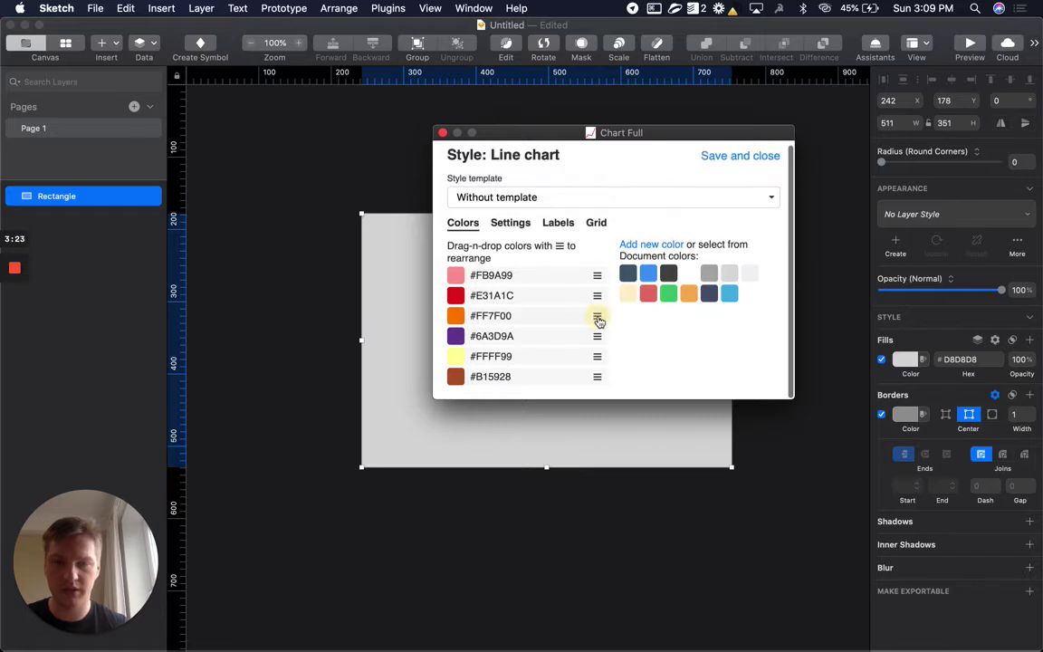
pyautogui.click(598, 376)
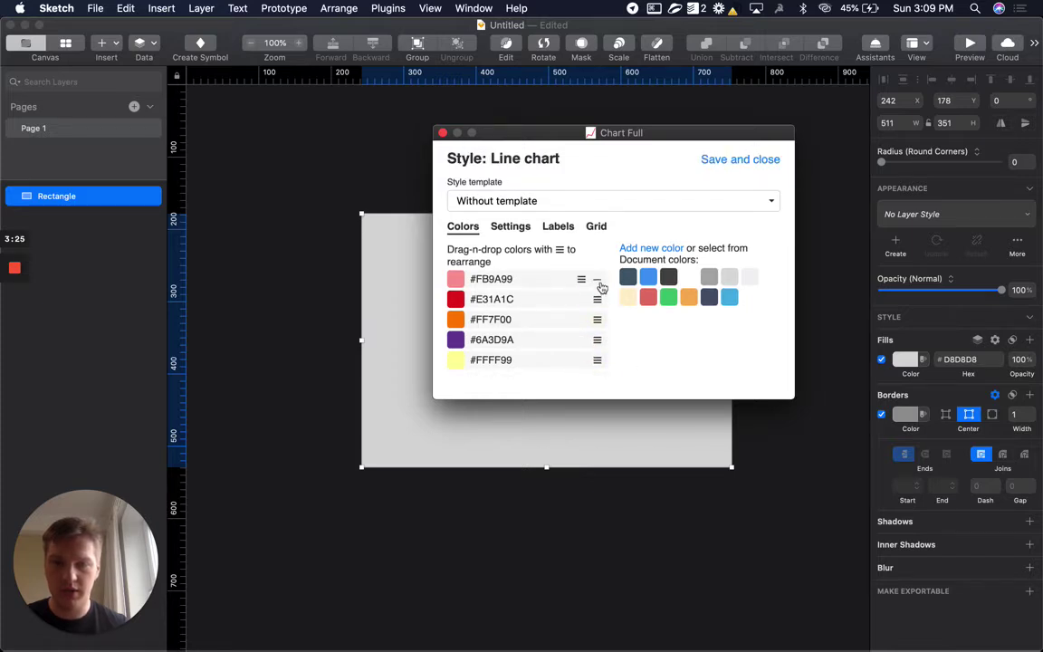
pyautogui.click(599, 284)
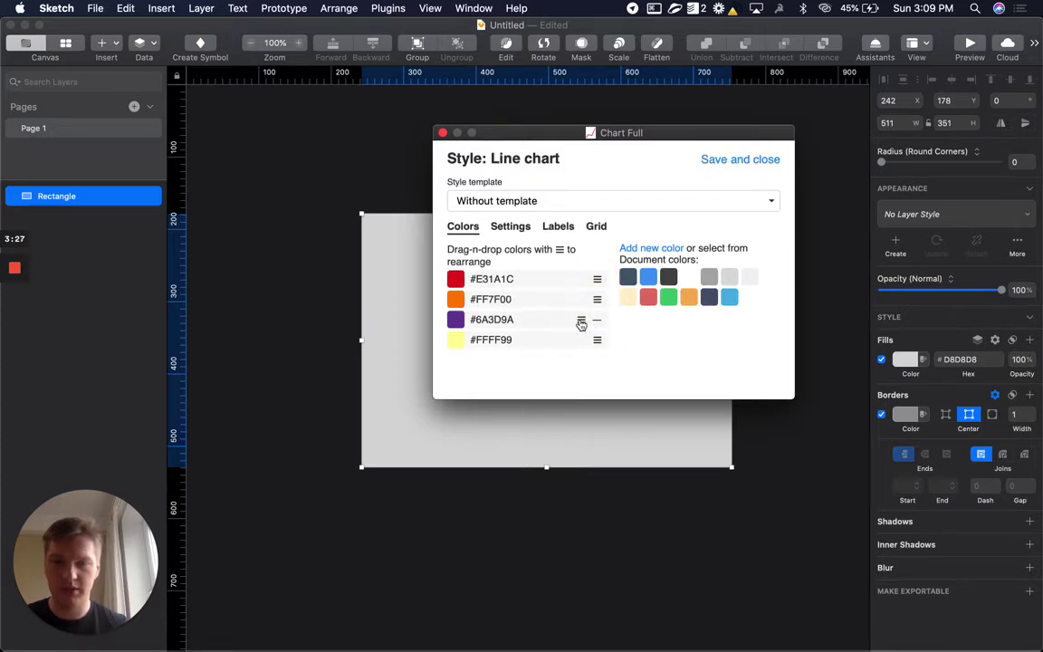
pyautogui.moveTo(582, 323); pyautogui.dragTo(536, 291)
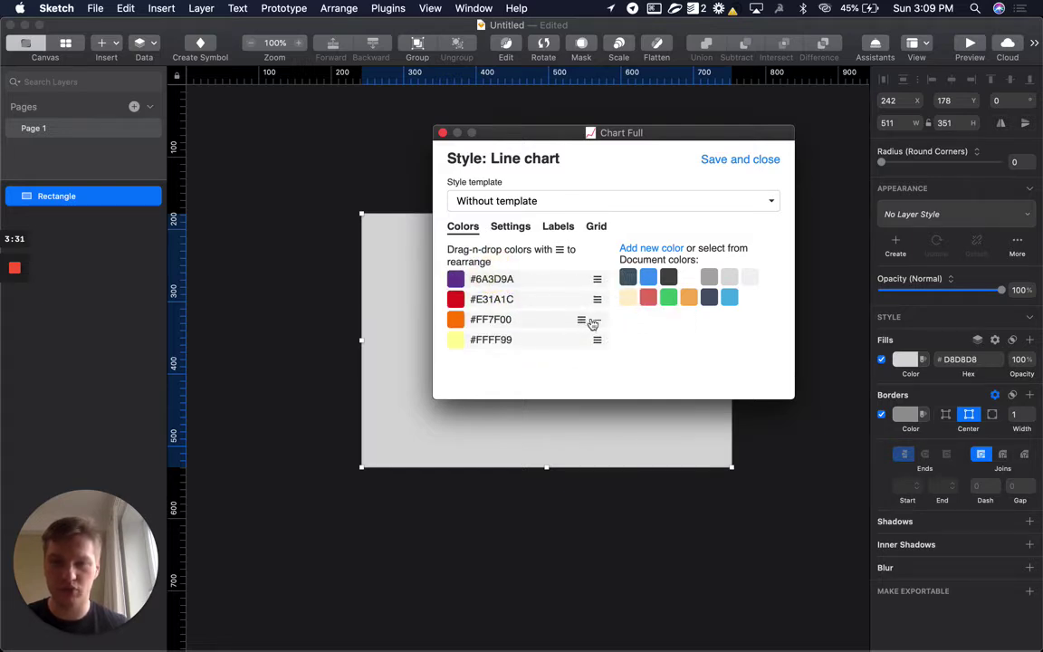
pyautogui.moveTo(584, 344); pyautogui.dragTo(540, 287)
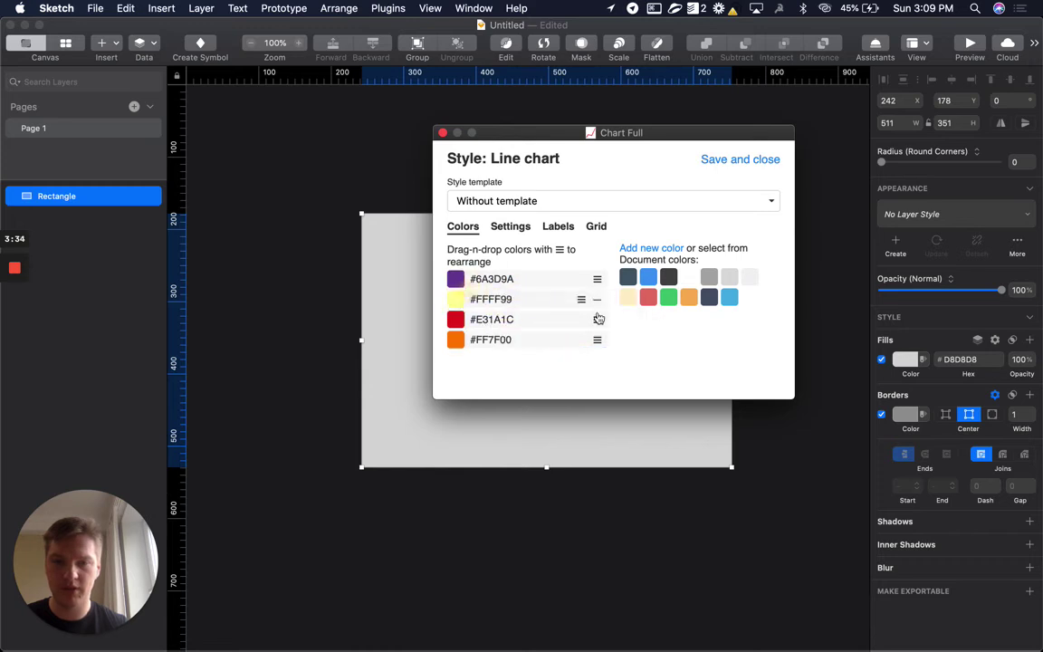
# Step: Add the green document colour #1cbd63 plus two new palette slots
pyautogui.click(667, 298)
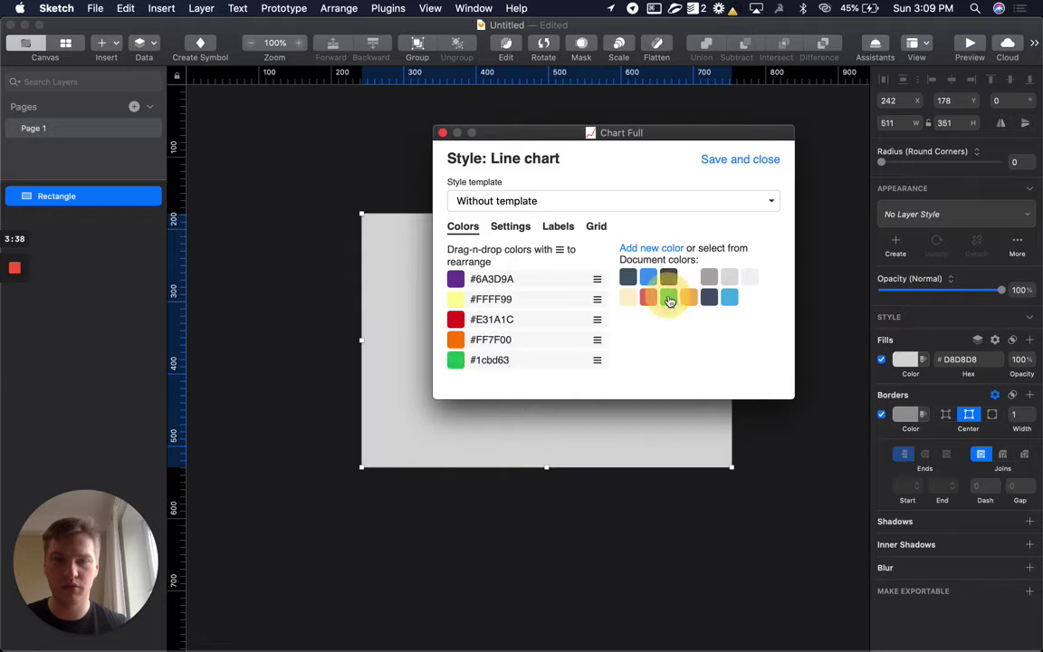
pyautogui.click(653, 250)
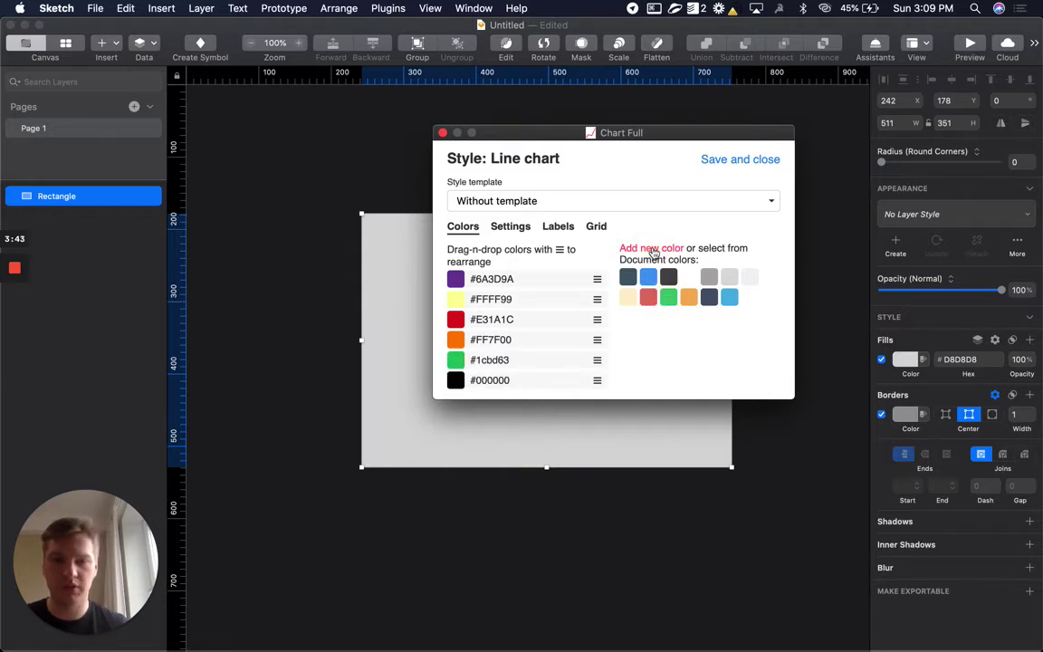
pyautogui.click(652, 250)
pyautogui.scroll(-1, 581, 307)
pyautogui.scroll(-1, 581, 307)
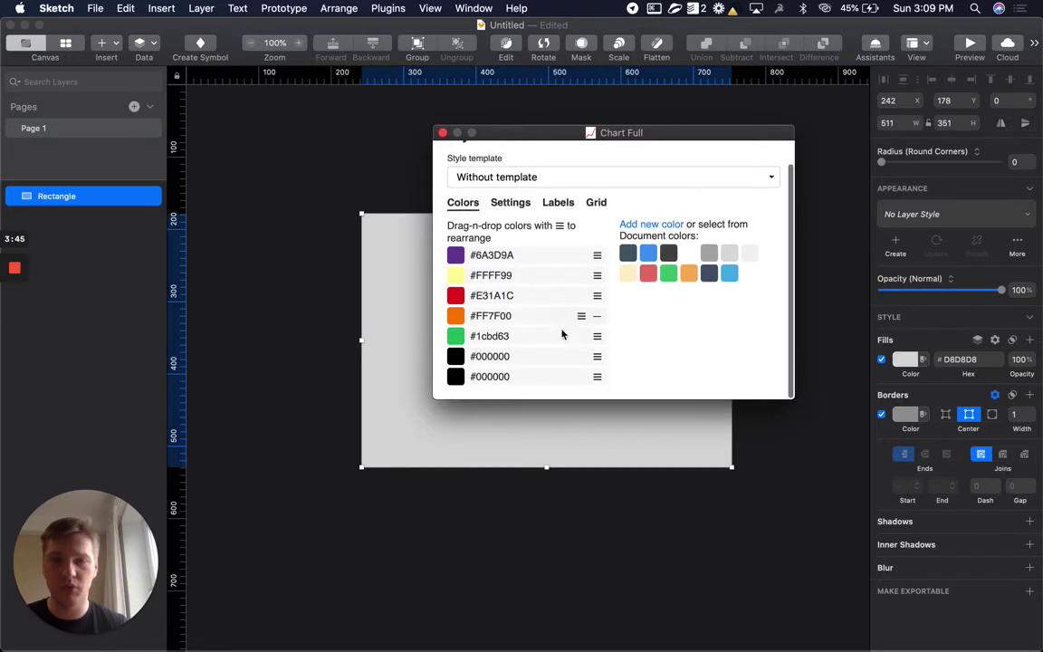
# Step: Set the two new black swatches to blue #1DA4F6 and magenta #FC16D1
pyautogui.click(455, 360)
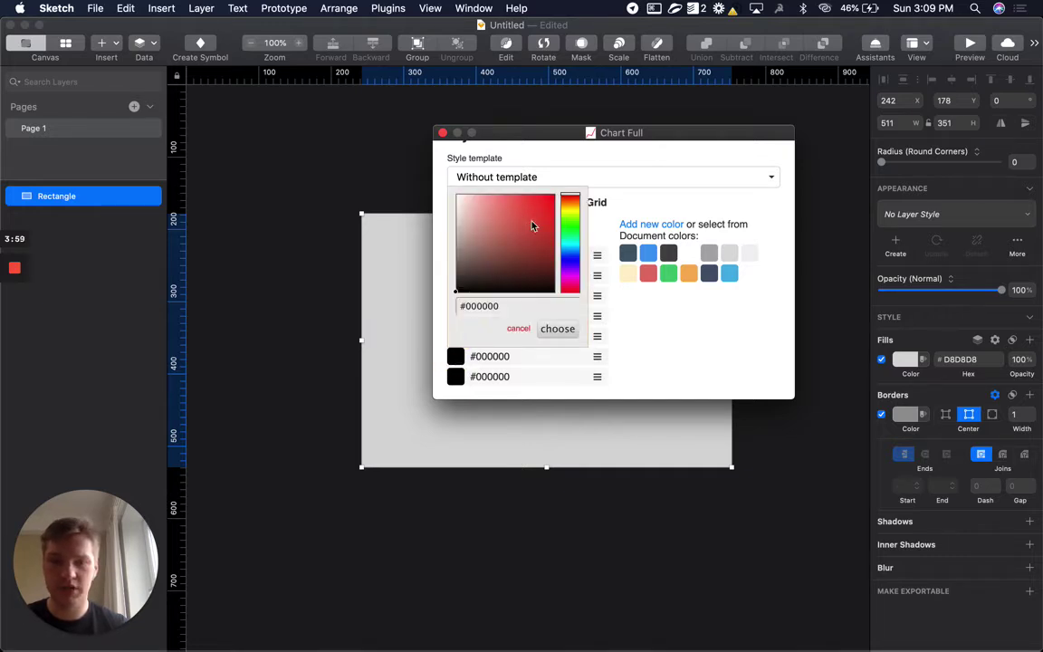
pyautogui.click(570, 246)
pyautogui.click(542, 198)
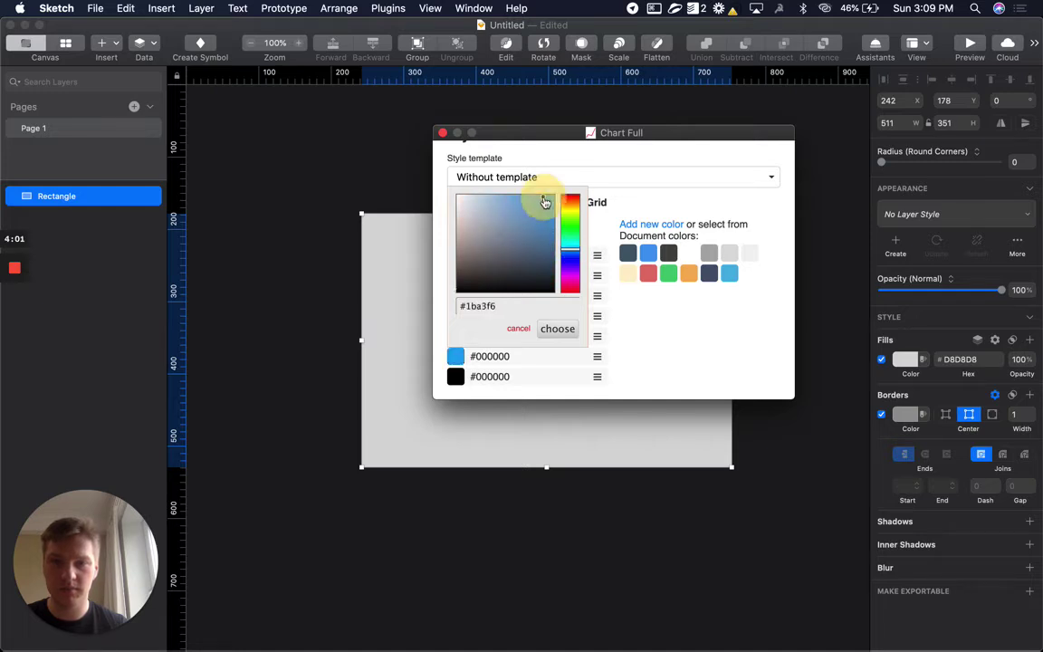
pyautogui.click(558, 328)
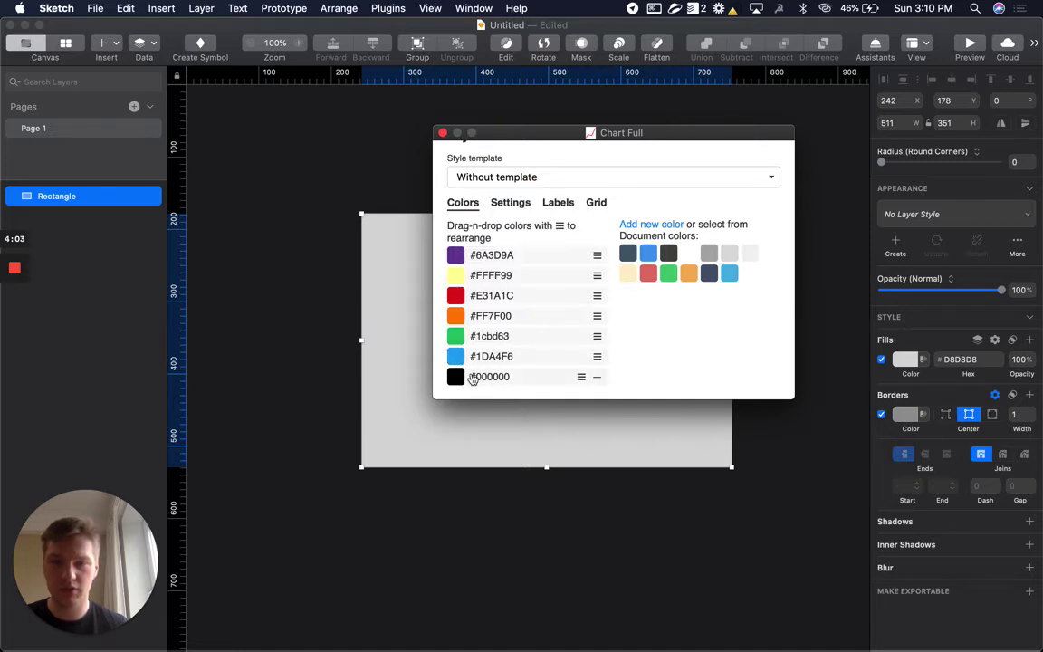
pyautogui.click(455, 376)
pyautogui.click(570, 300)
pyautogui.click(545, 216)
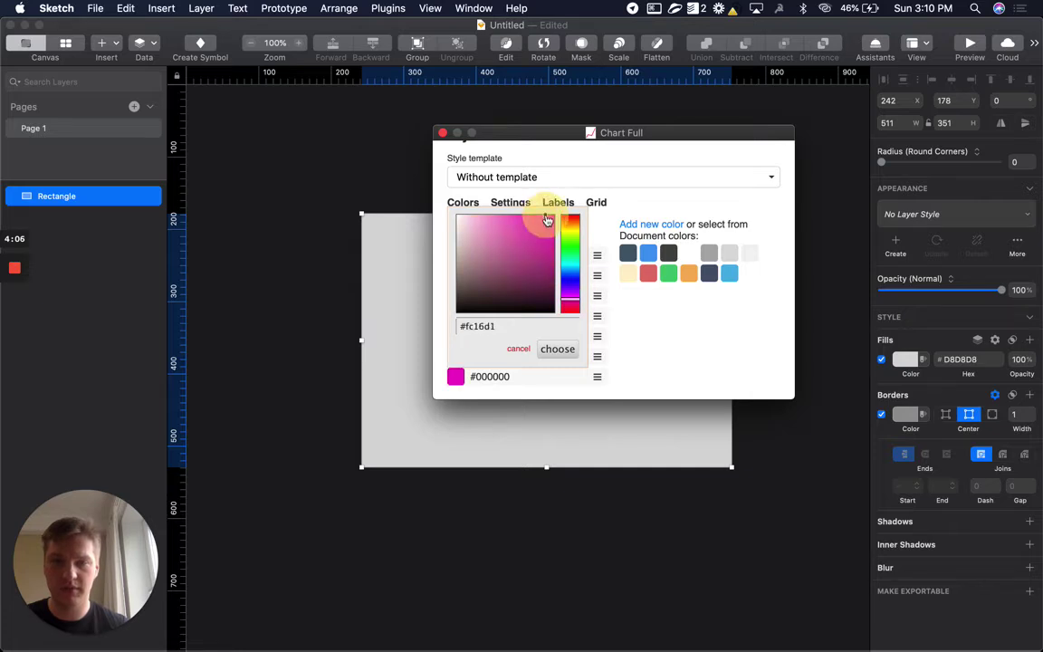
pyautogui.click(557, 350)
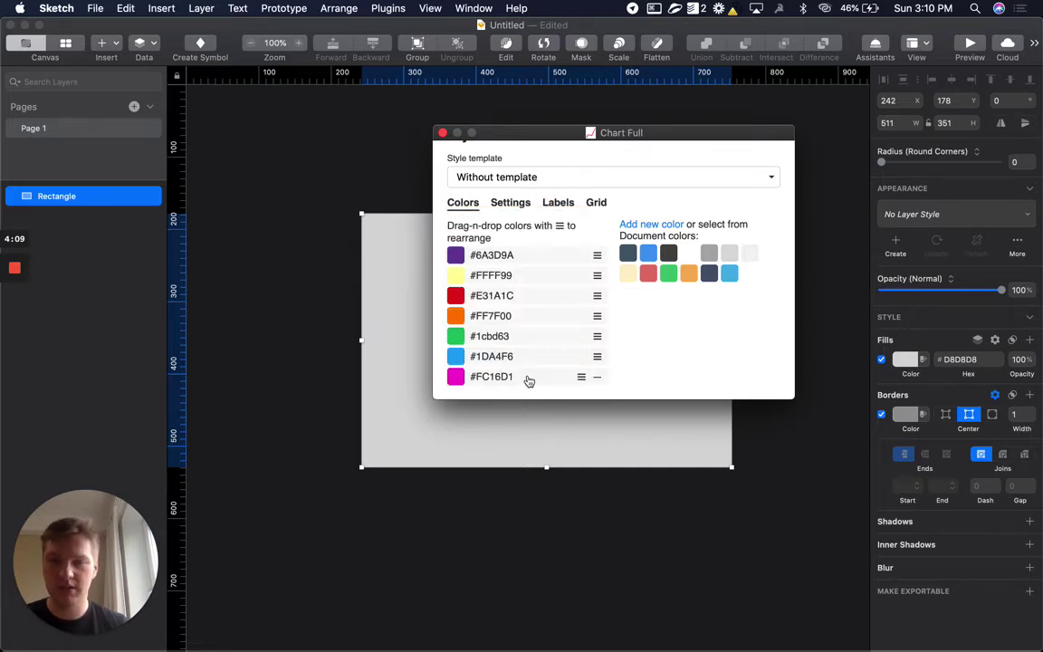
pyautogui.scroll(2, 529, 380)
pyautogui.scroll(-2, 529, 347)
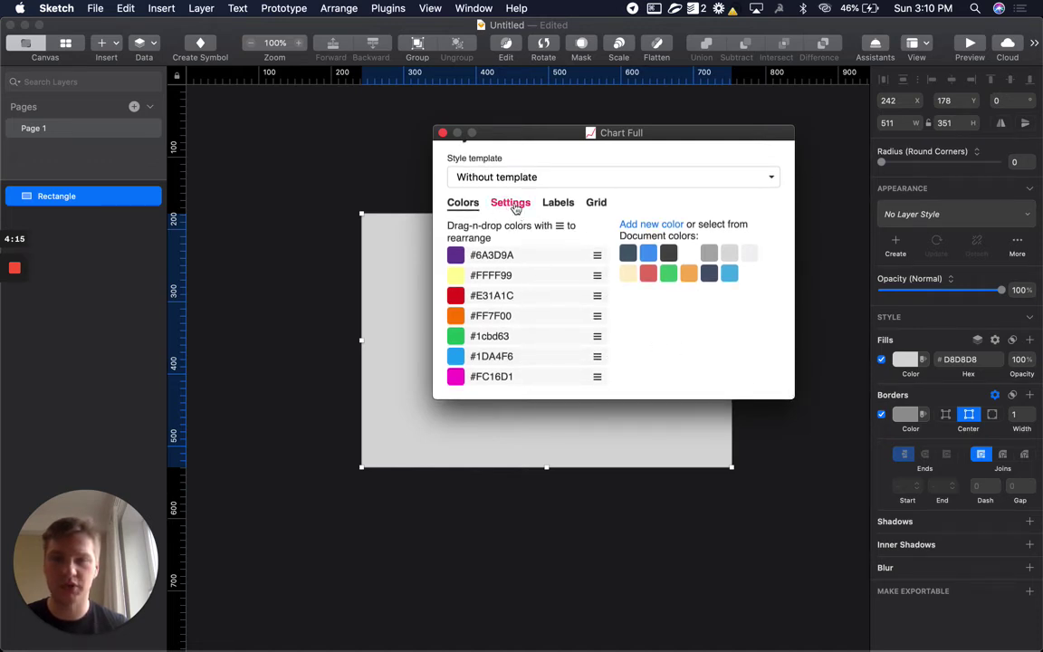
# Step: Keep the chart lines curved and set Dots to Without dots
pyautogui.click(513, 204)
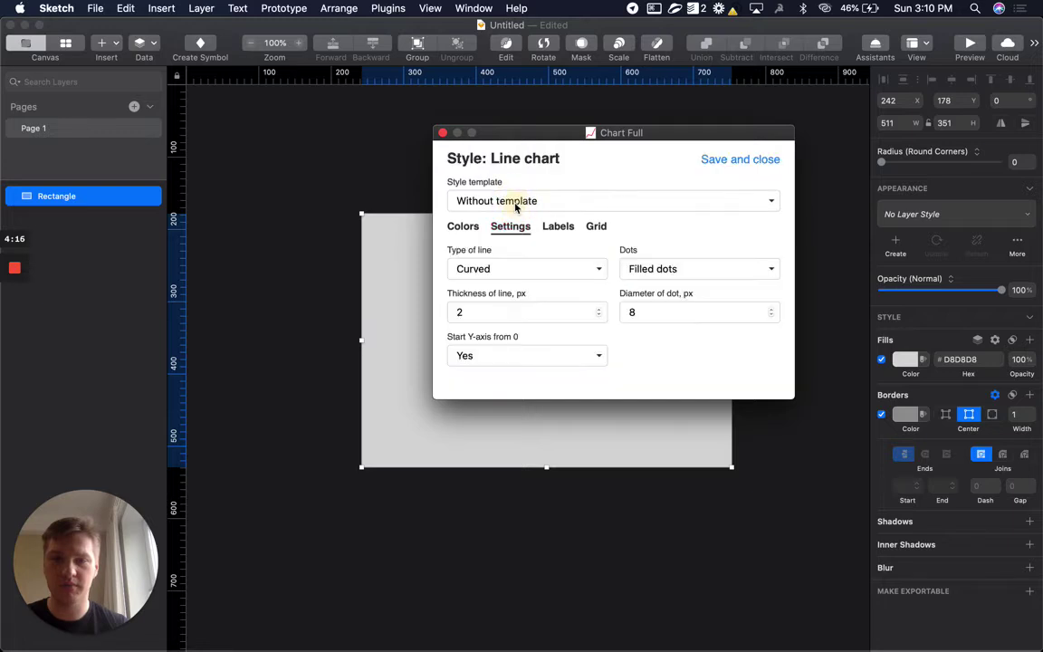
pyautogui.click(469, 159)
pyautogui.click(538, 156)
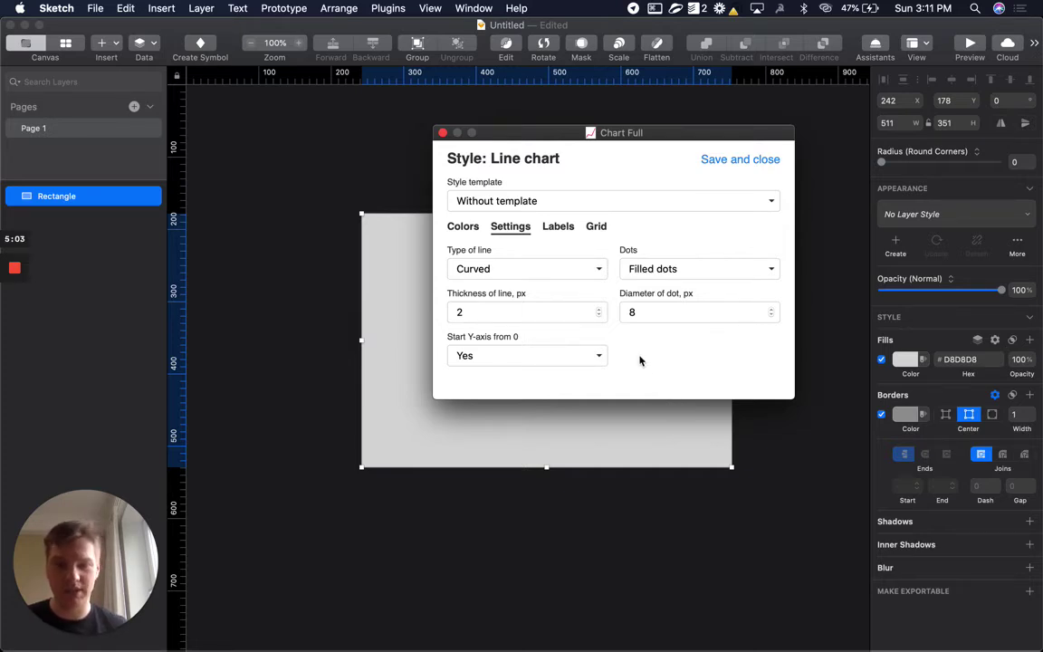
pyautogui.click(497, 274)
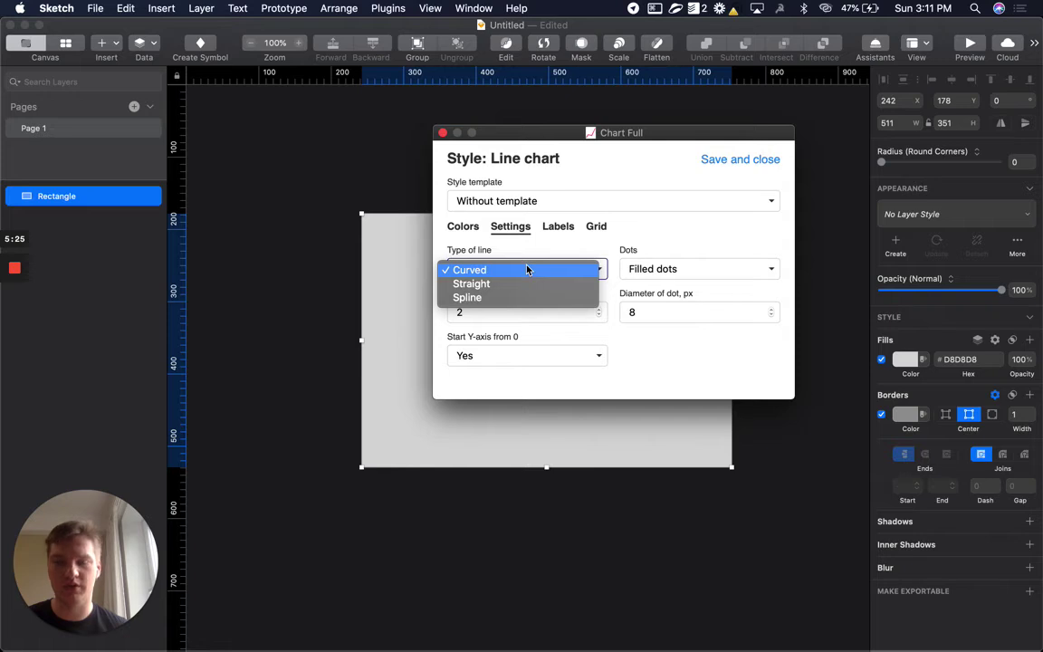
pyautogui.click(600, 208)
pyautogui.click(677, 269)
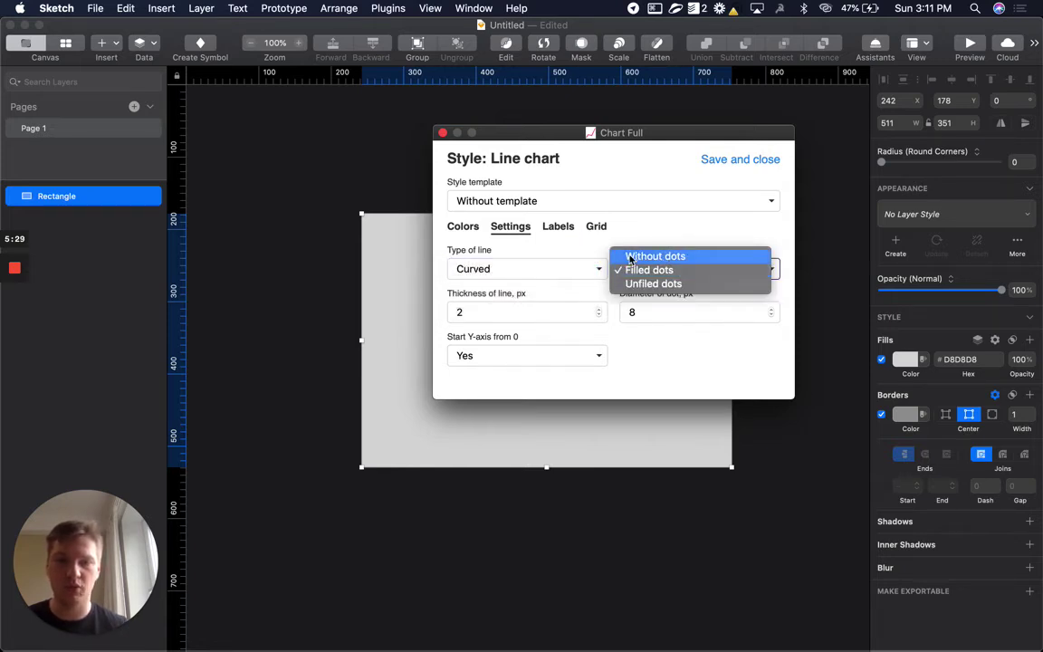
pyautogui.click(635, 257)
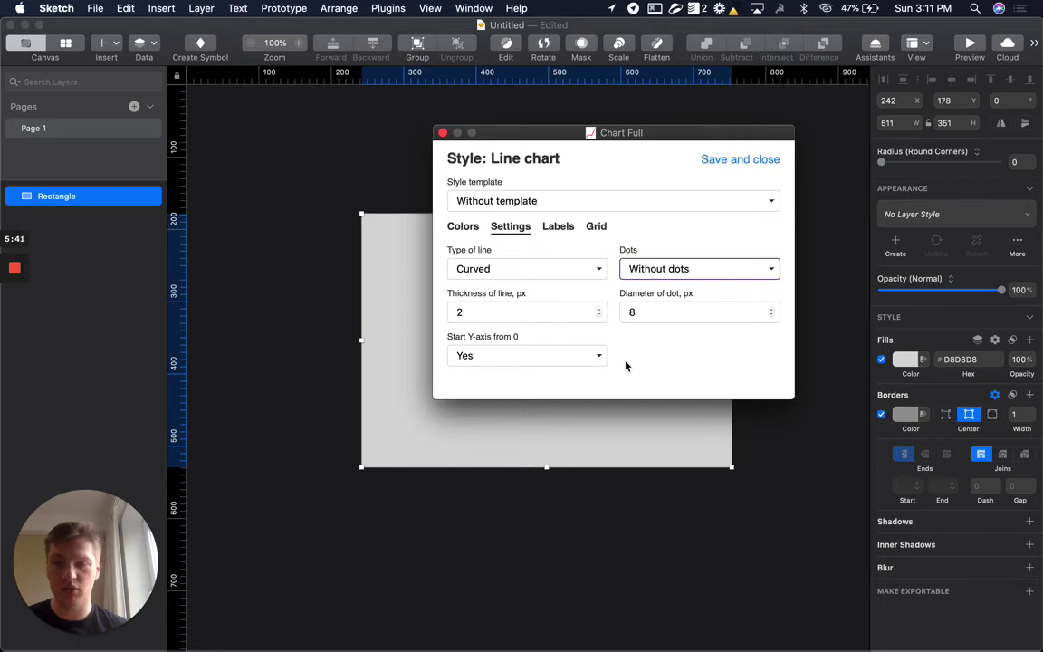
# Step: Leave Start Y-axis from 0 set to Yes
pyautogui.click(528, 354)
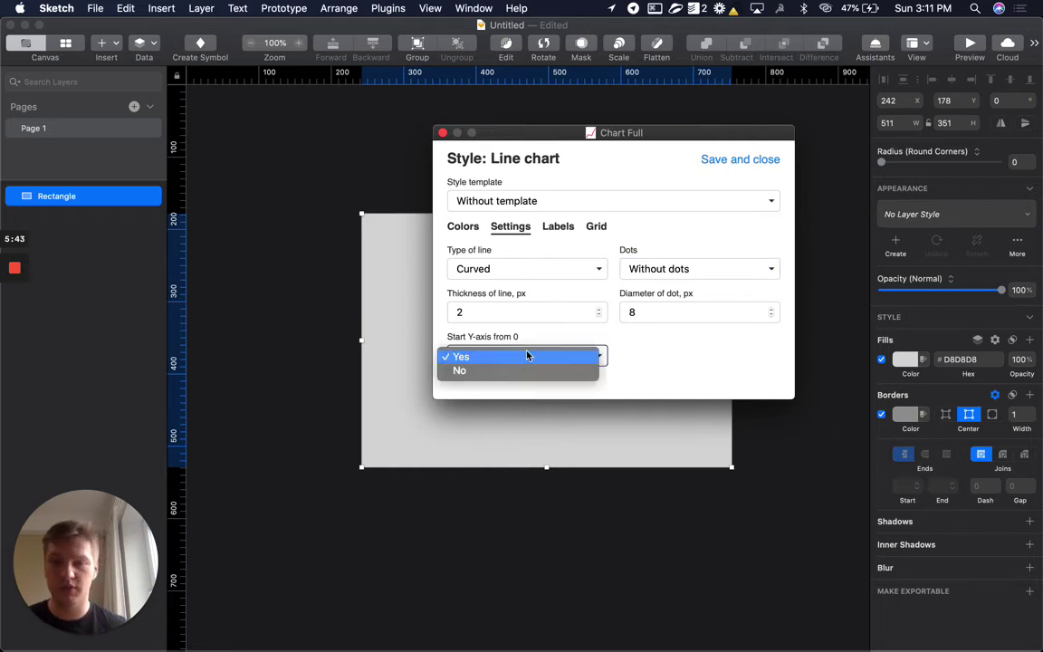
pyautogui.click(523, 376)
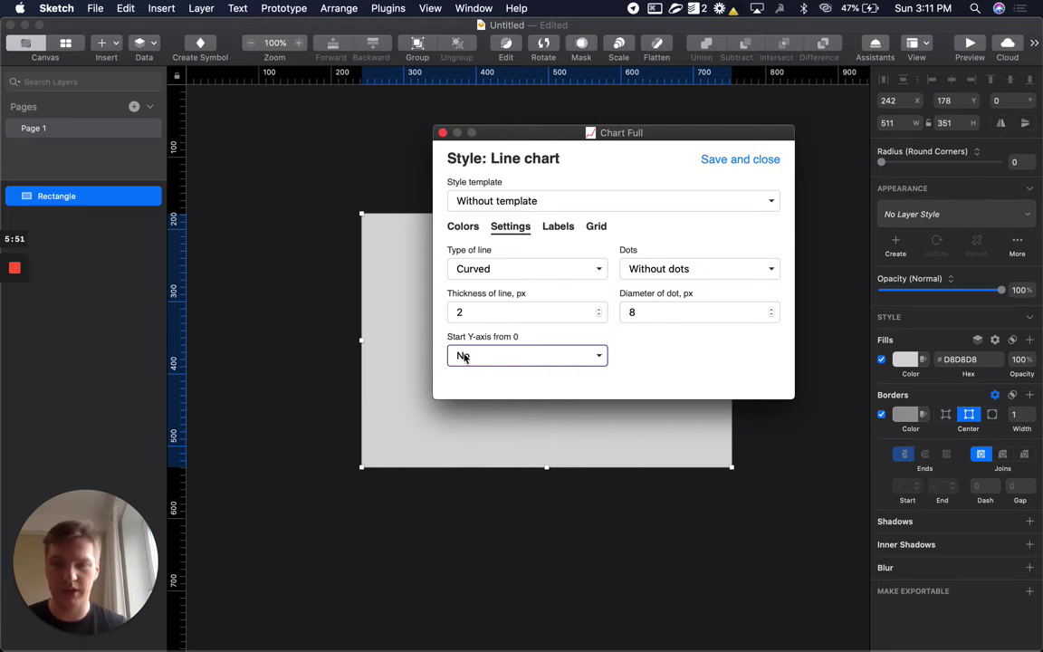
pyautogui.click(463, 356)
pyautogui.click(489, 342)
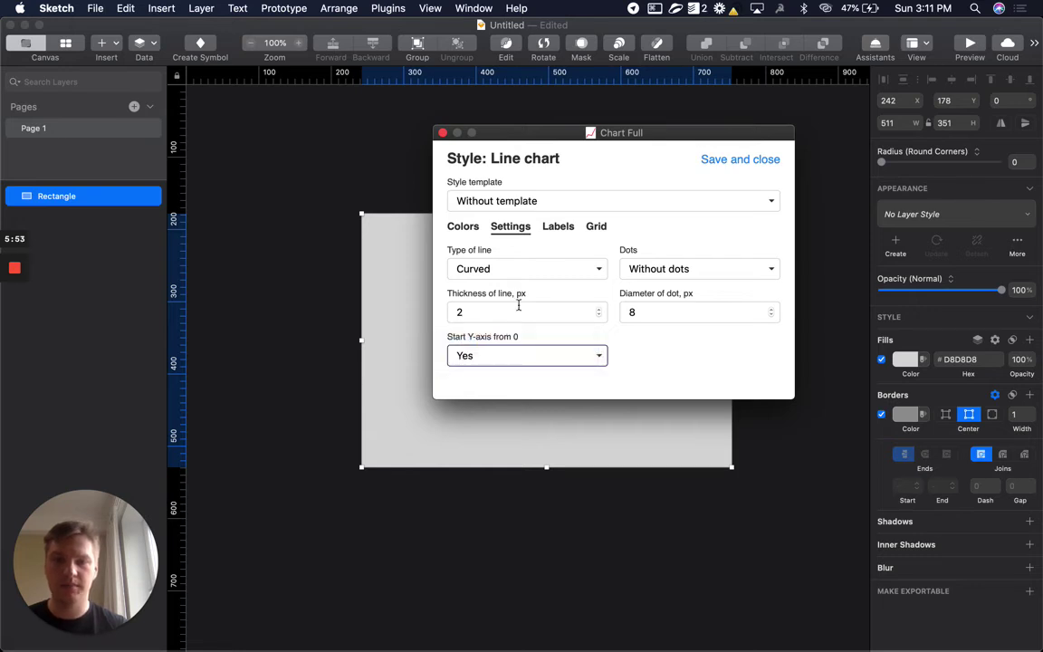
# Step: In the label settings, keep X&Y labels, Helvetica Regular font and Original text case
pyautogui.click(559, 229)
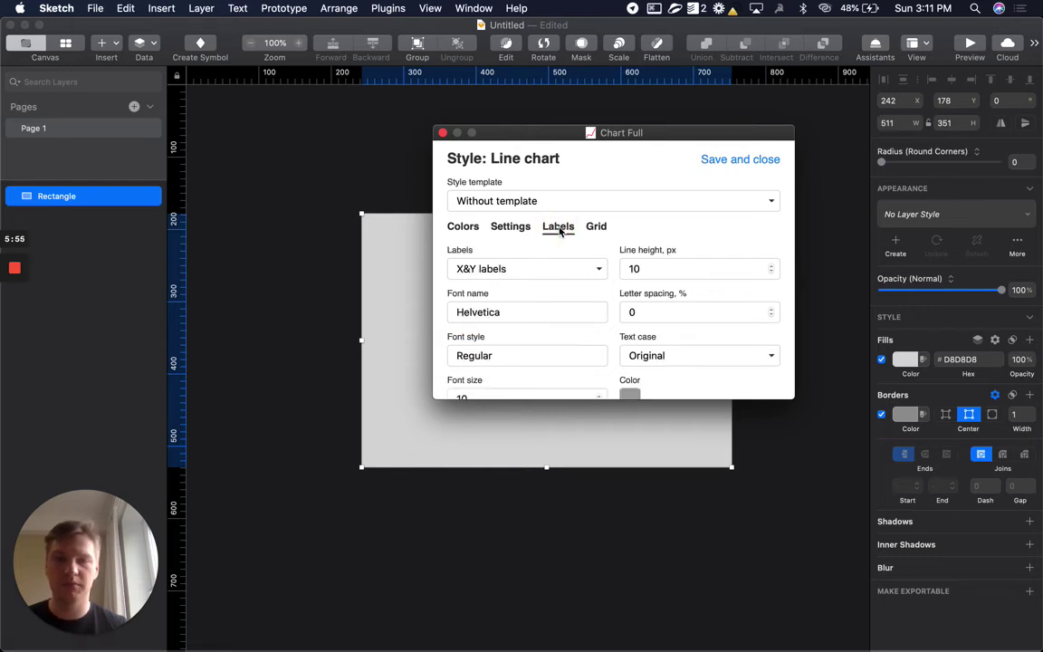
pyautogui.scroll(-2, 580, 258)
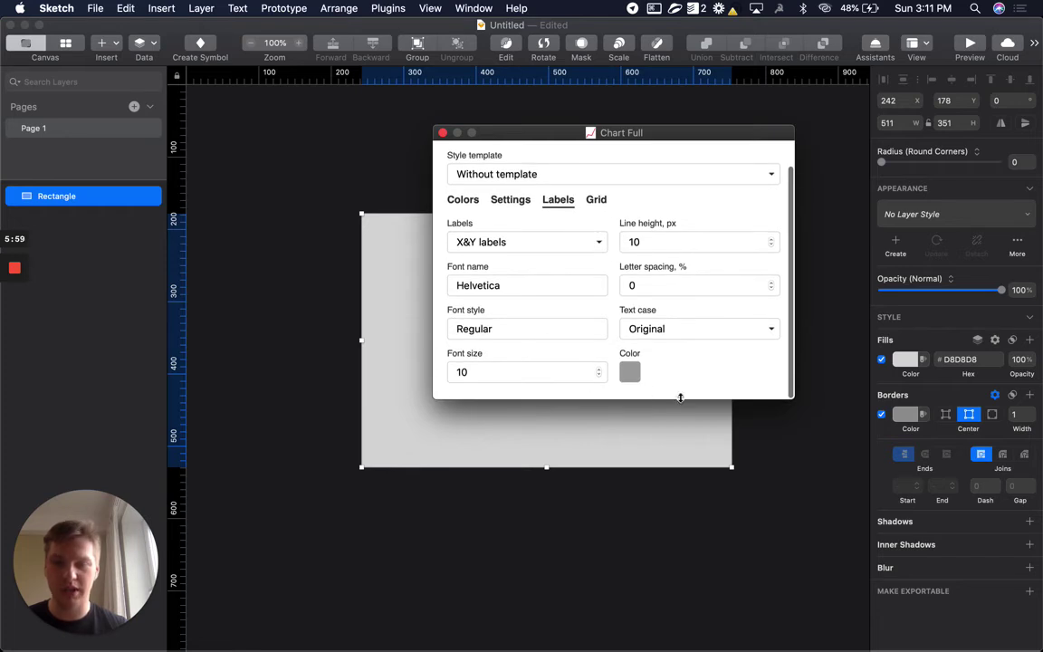
pyautogui.click(471, 243)
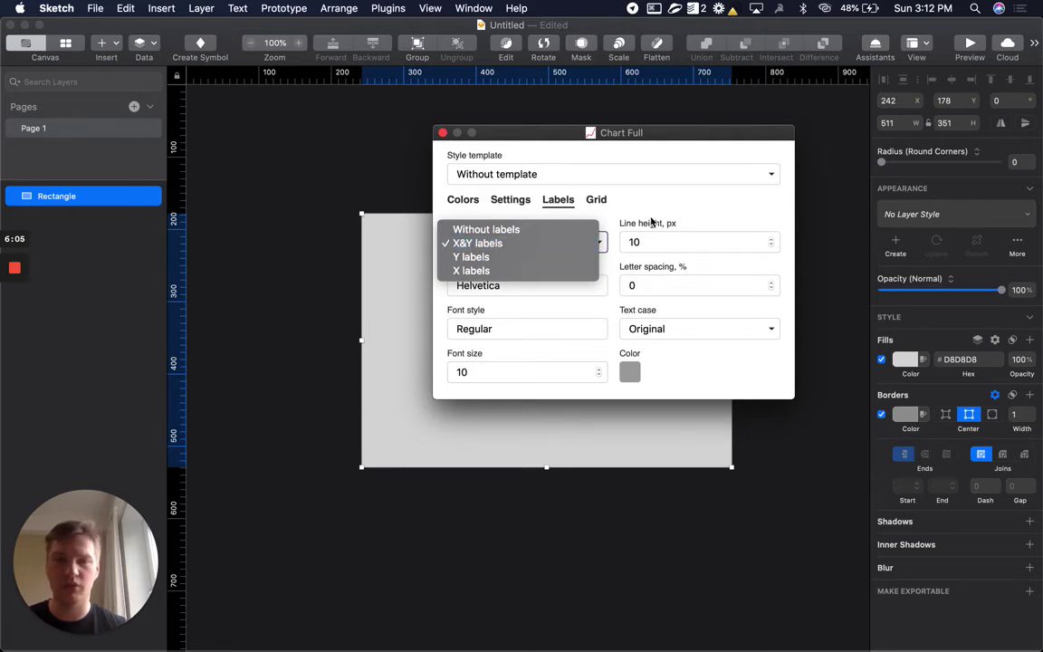
pyautogui.click(644, 239)
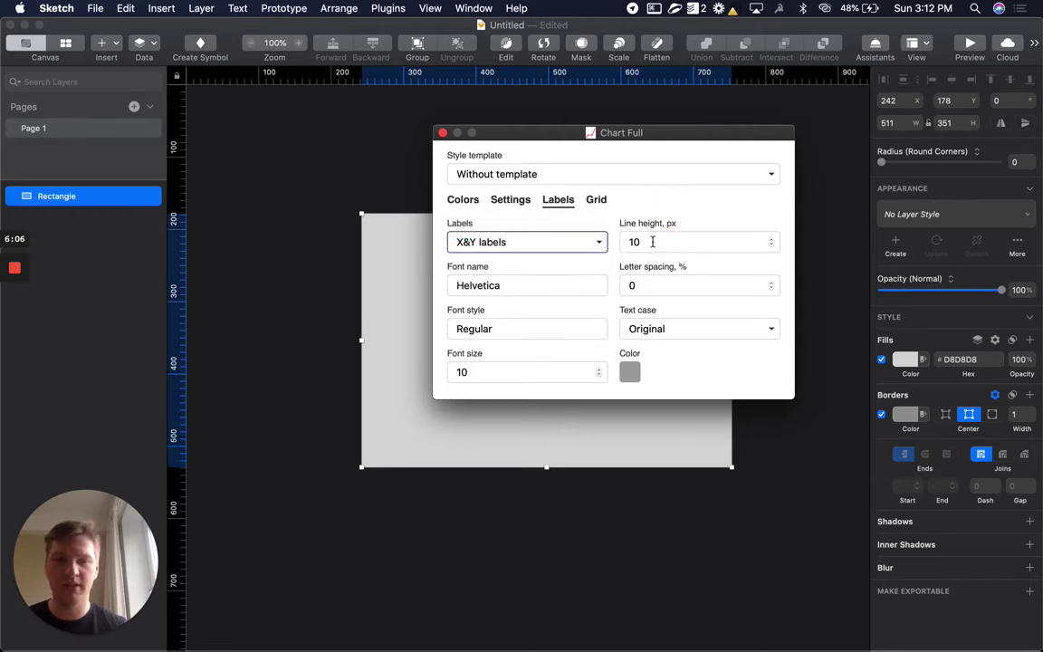
pyautogui.click(510, 283)
pyautogui.click(510, 326)
pyautogui.click(515, 284)
pyautogui.click(510, 326)
pyautogui.click(514, 284)
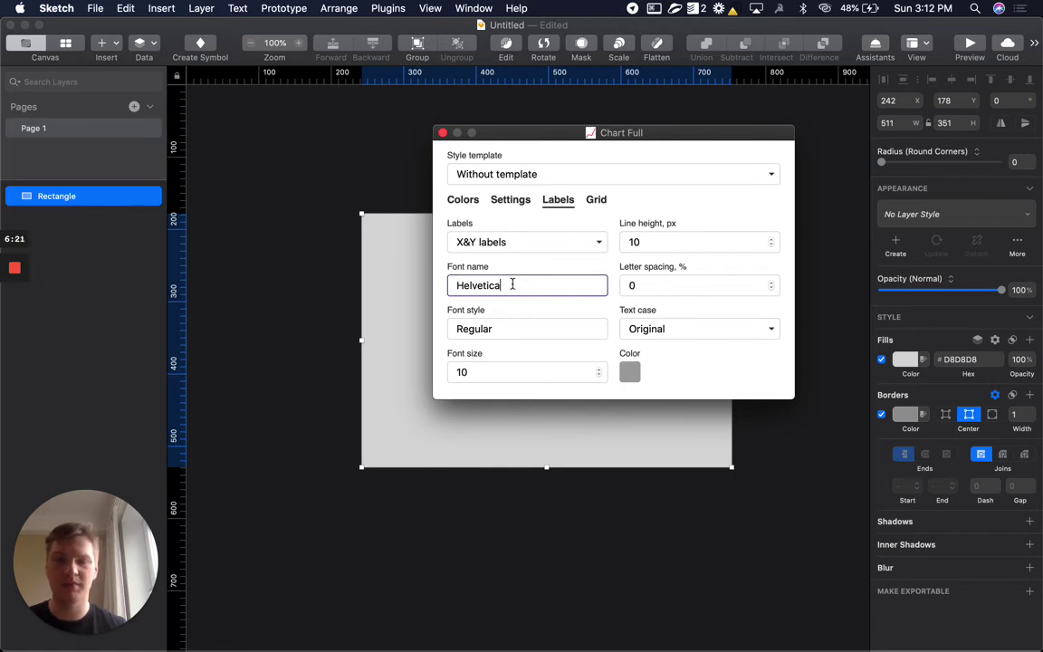
pyautogui.click(509, 329)
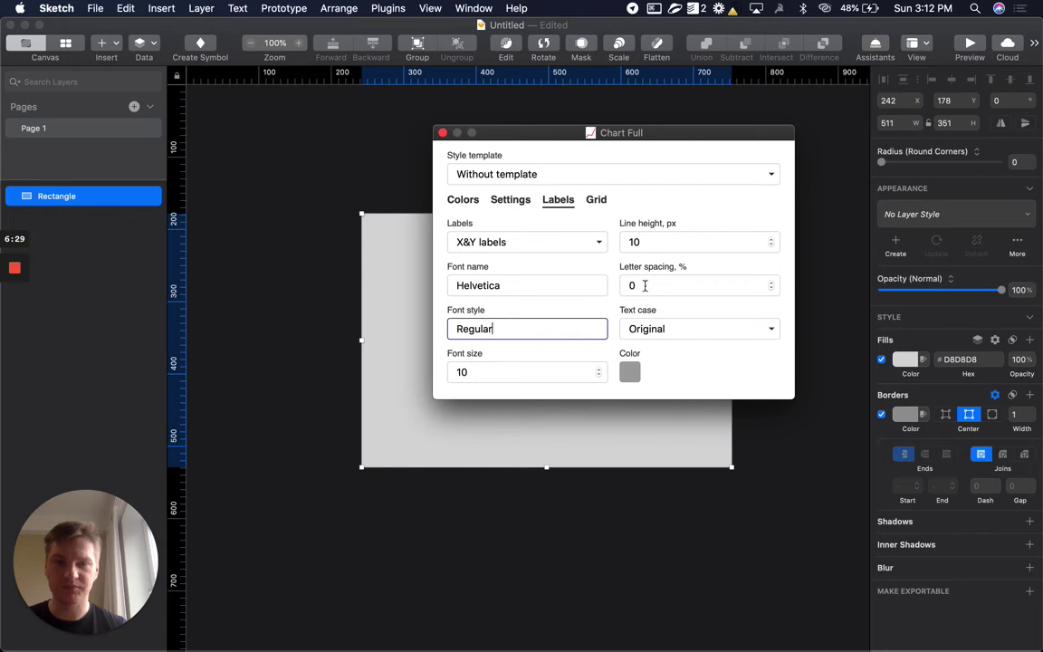
pyautogui.click(649, 329)
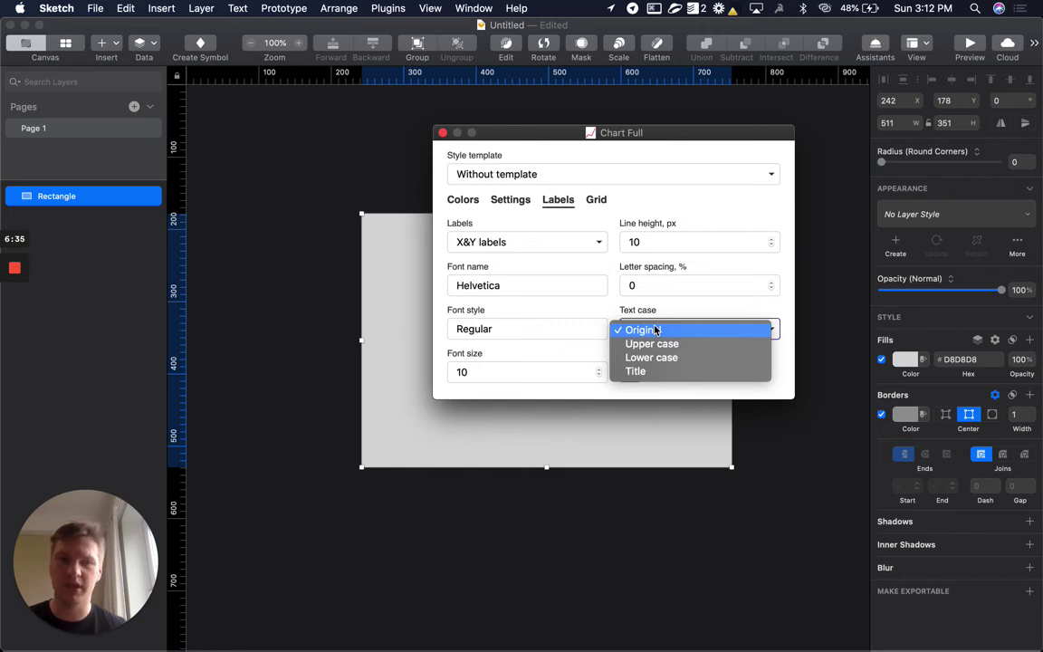
pyautogui.click(681, 326)
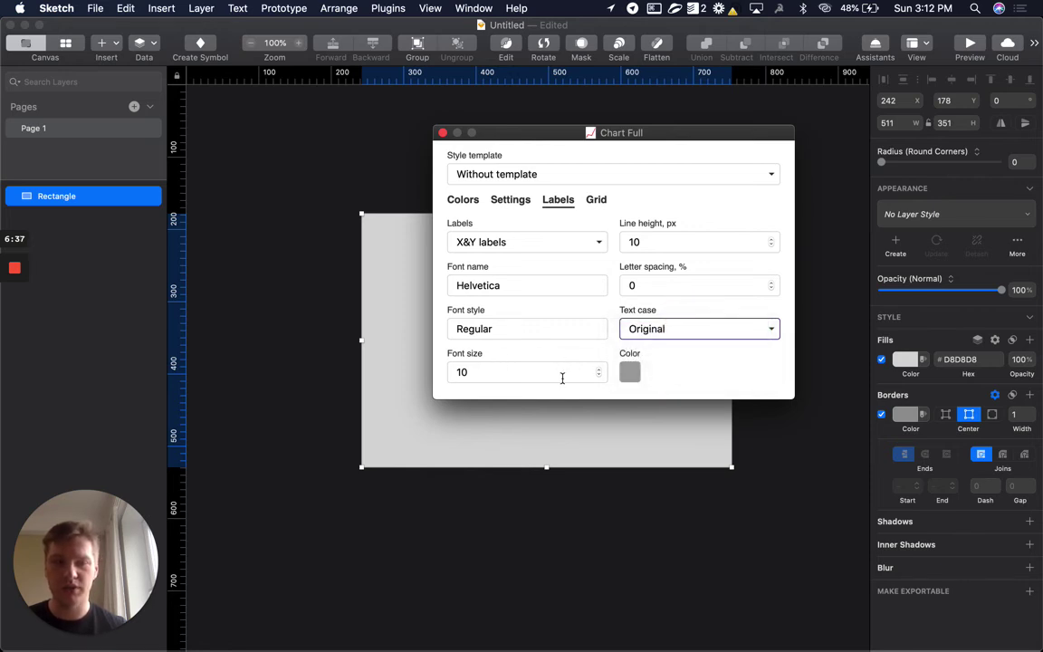
# Step: Change the label colour to light grey #d1d1d1
pyautogui.click(630, 373)
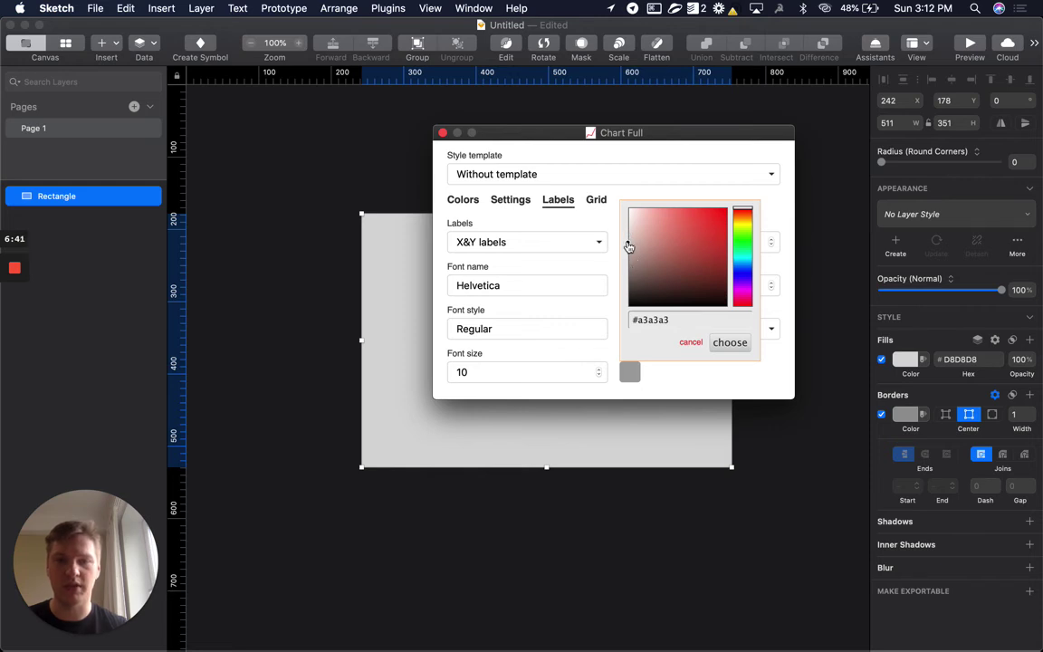
pyautogui.moveTo(629, 246); pyautogui.dragTo(628, 224)
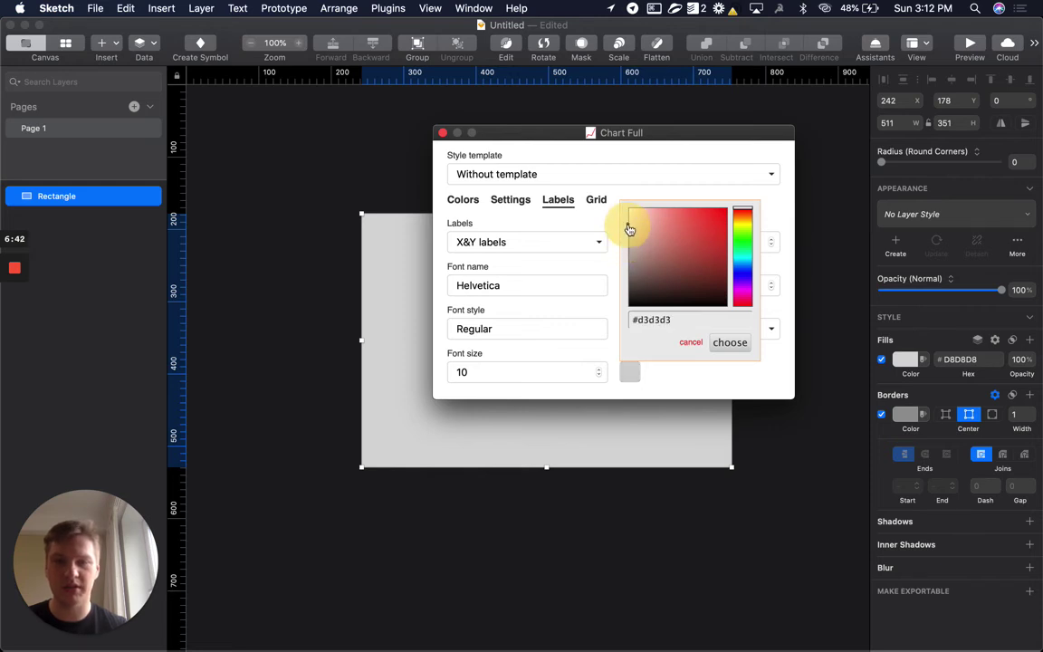
pyautogui.click(730, 344)
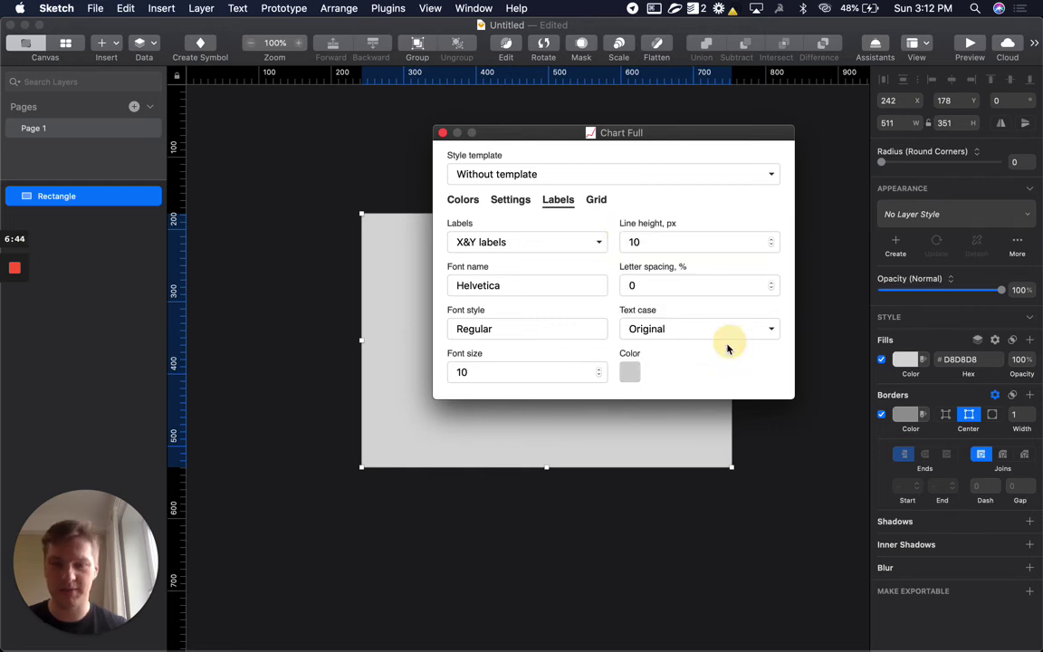
# Step: Keep the chart grid type as Full grid
pyautogui.click(598, 203)
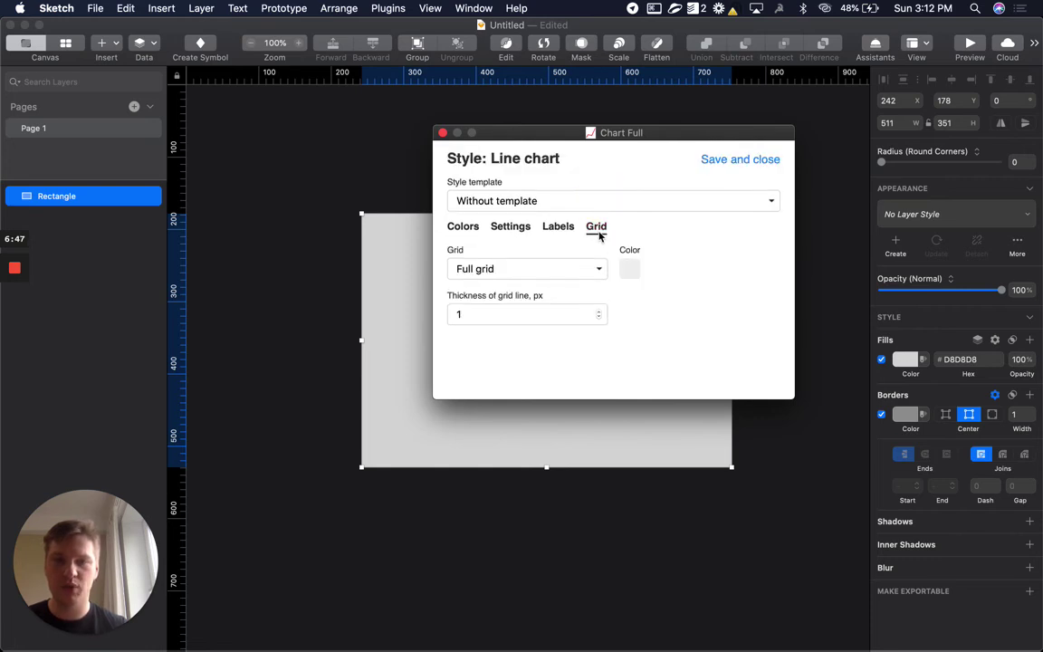
pyautogui.click(523, 270)
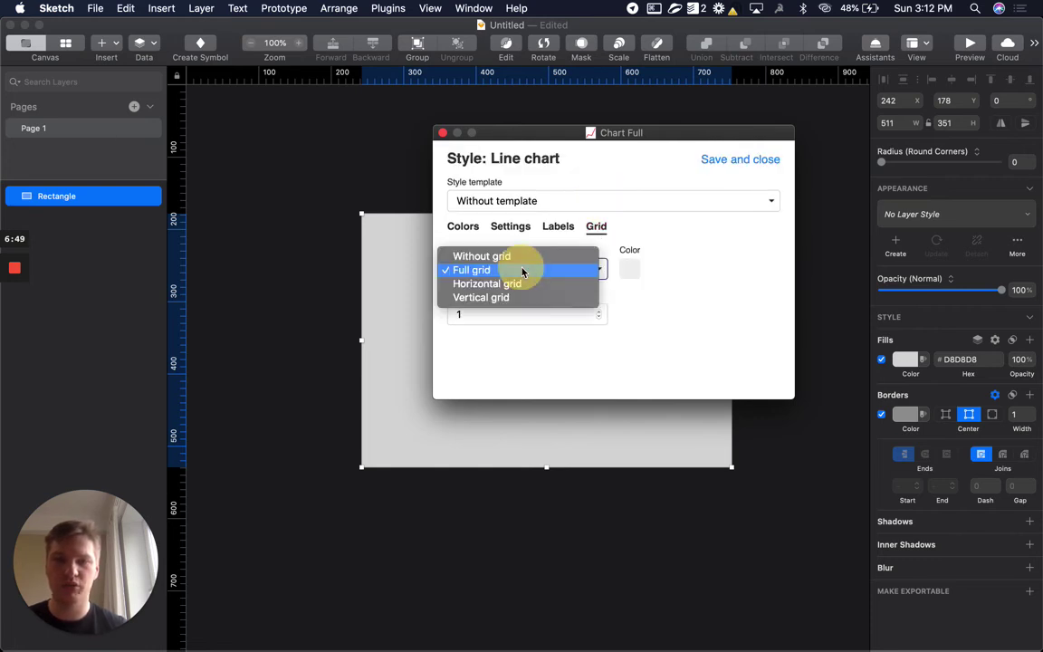
pyautogui.click(491, 270)
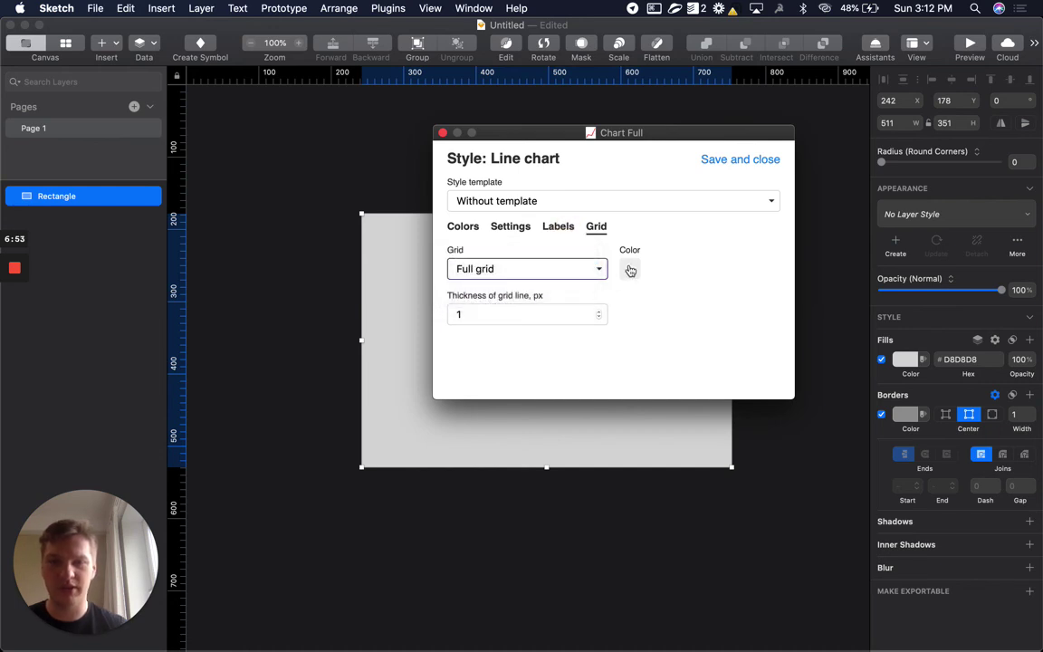
# Step: Move yellow #FFFF99 below red #E31A1C in the colour palette
pyautogui.click(460, 229)
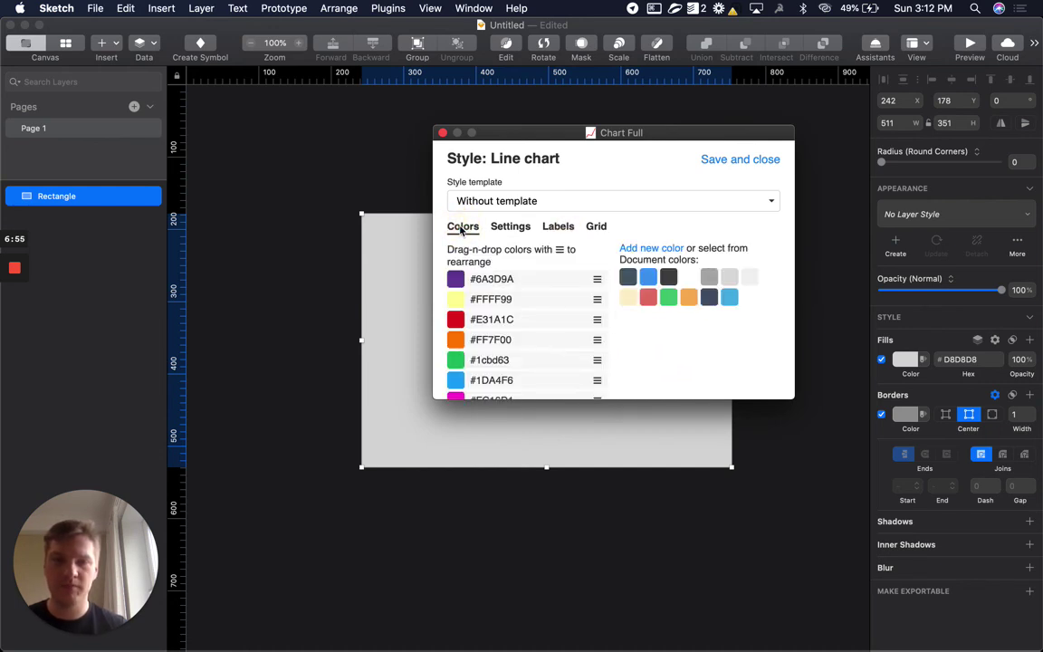
pyautogui.scroll(-2, 562, 307)
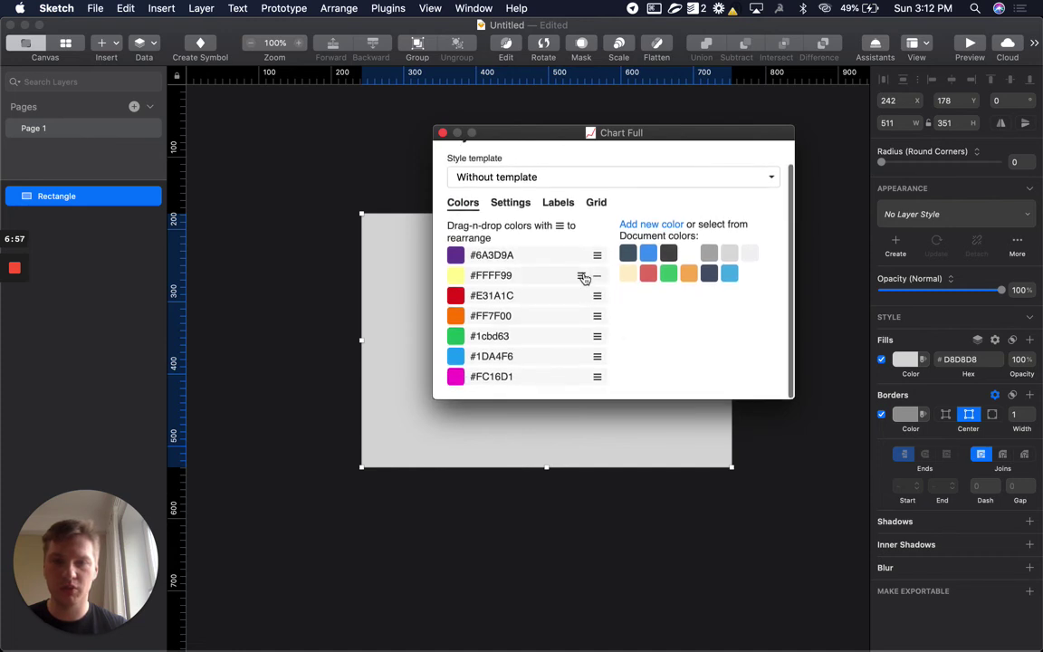
pyautogui.moveTo(582, 277); pyautogui.dragTo(467, 315)
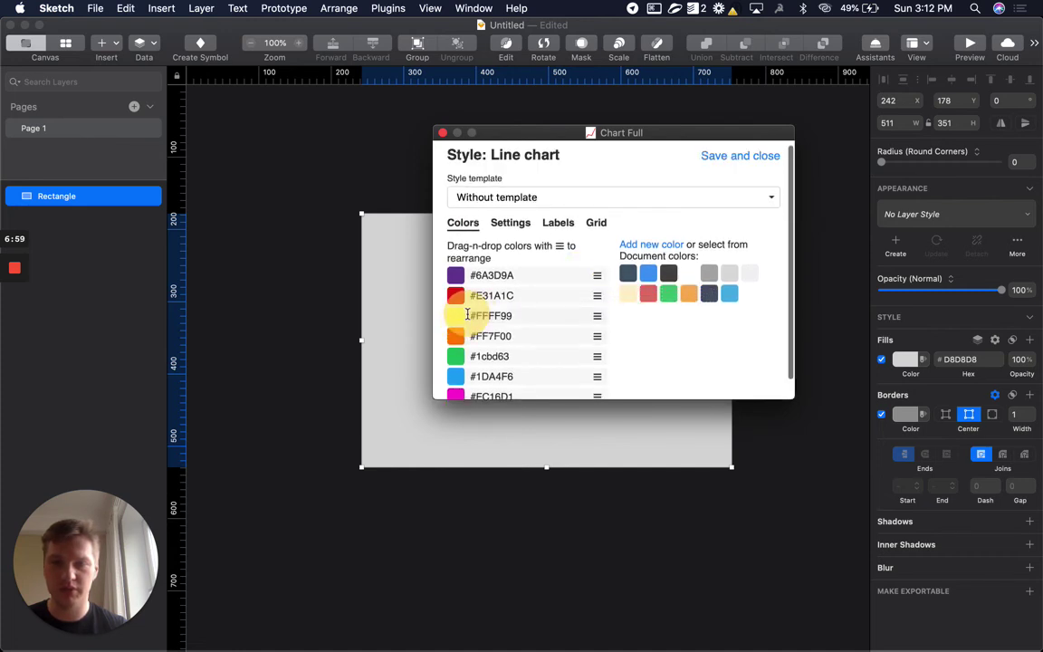
pyautogui.click(561, 225)
pyautogui.click(596, 223)
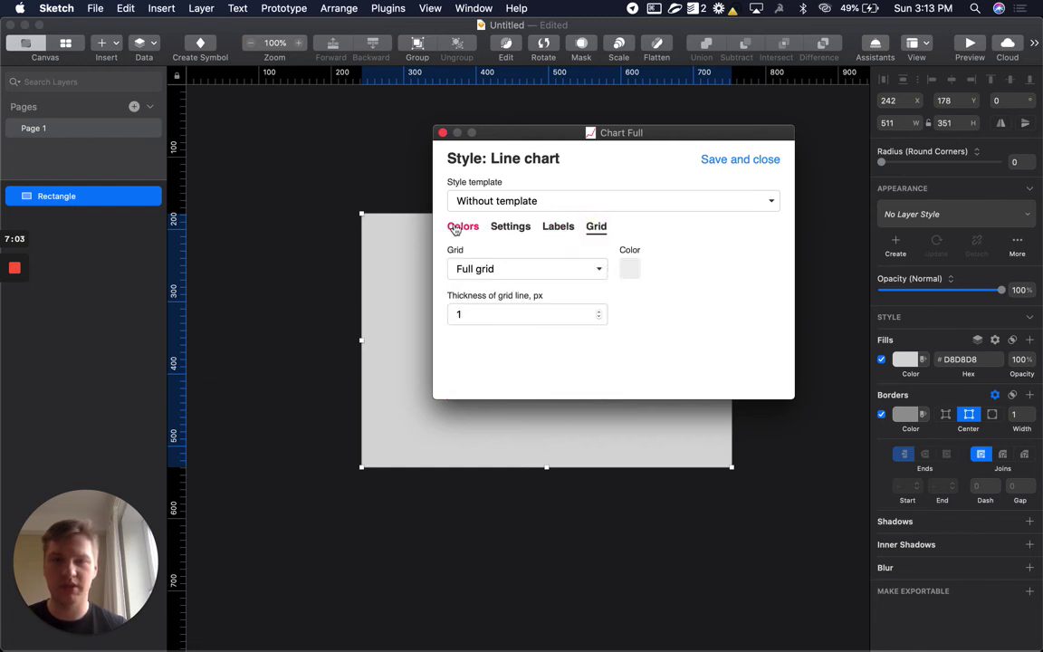
pyautogui.click(463, 225)
# Step: Save the style settings, set Number of lines to 3, and create the chart
pyautogui.click(720, 166)
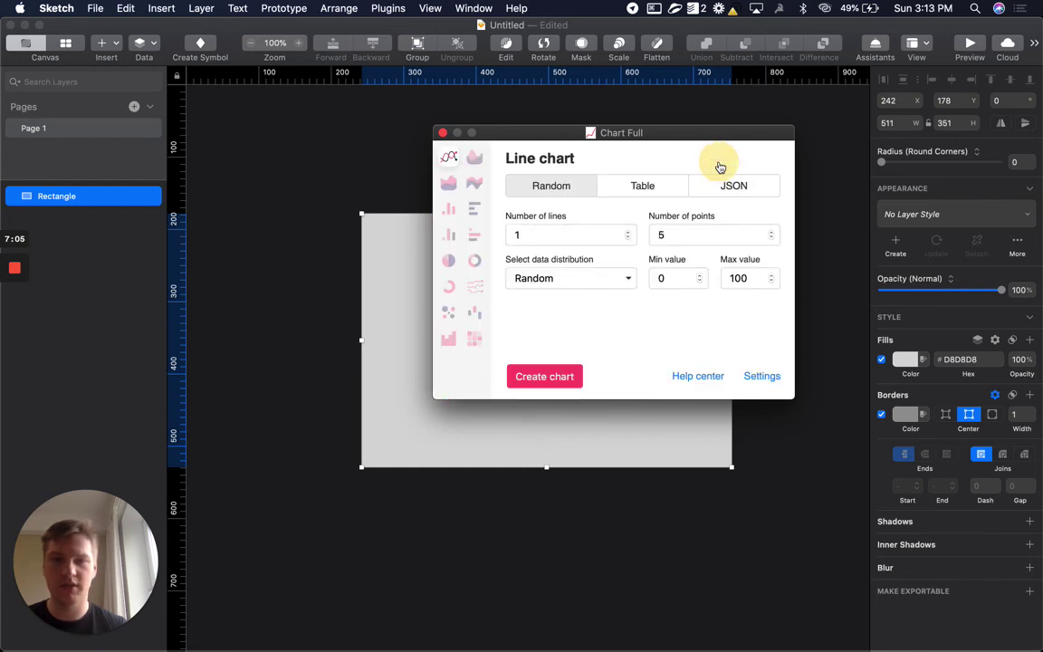
pyautogui.click(624, 328)
pyautogui.doubleClick(540, 235)
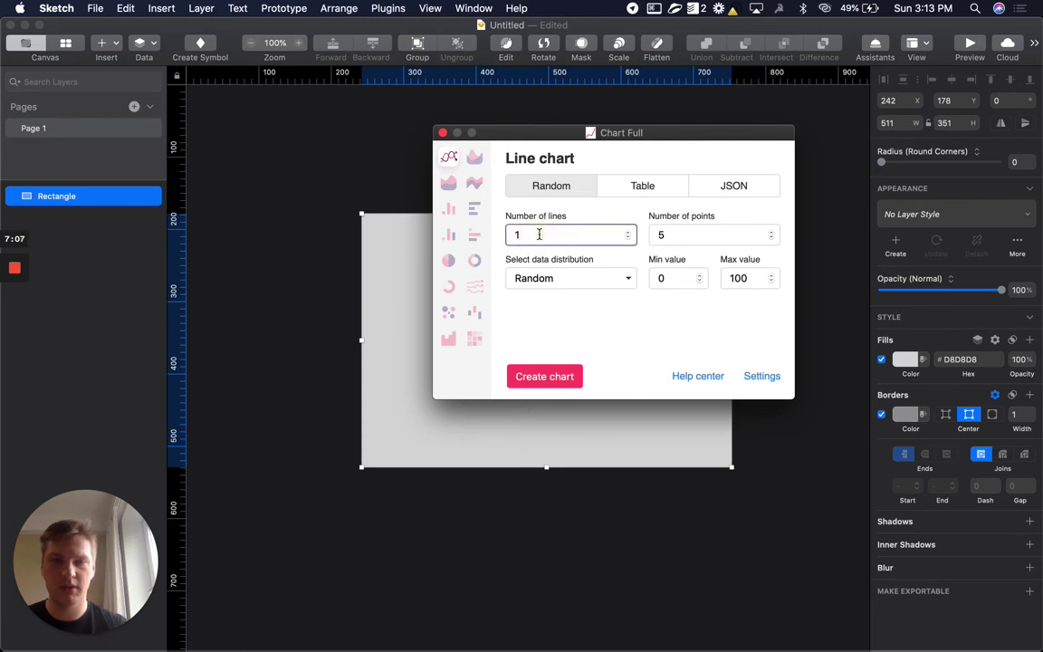
pyautogui.write('3')
pyautogui.click(553, 351)
pyautogui.click(547, 377)
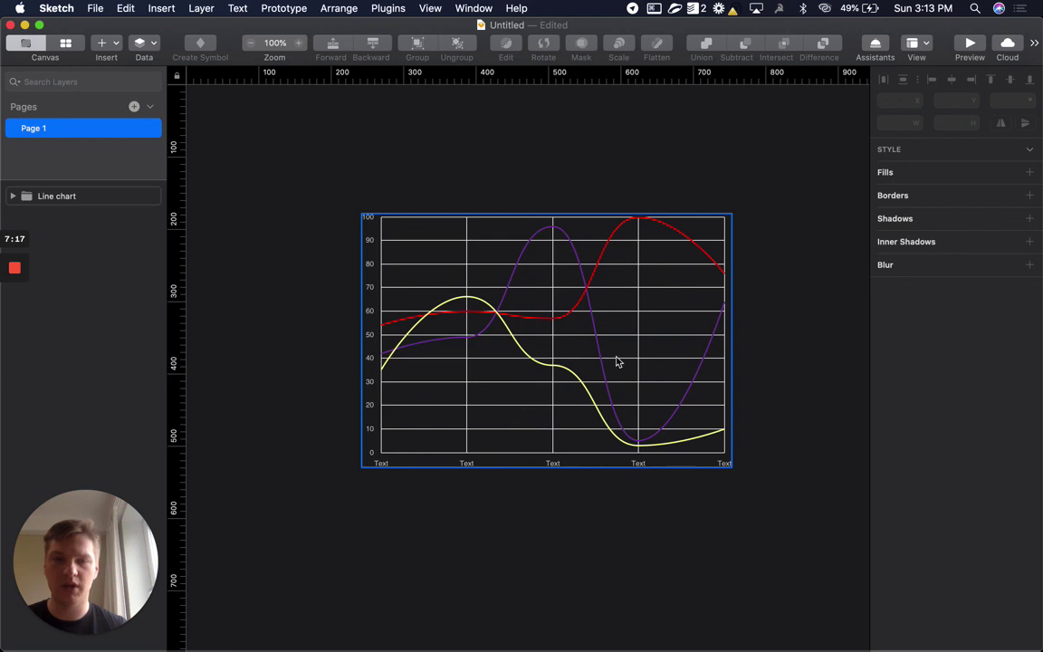
pyautogui.click(380, 510)
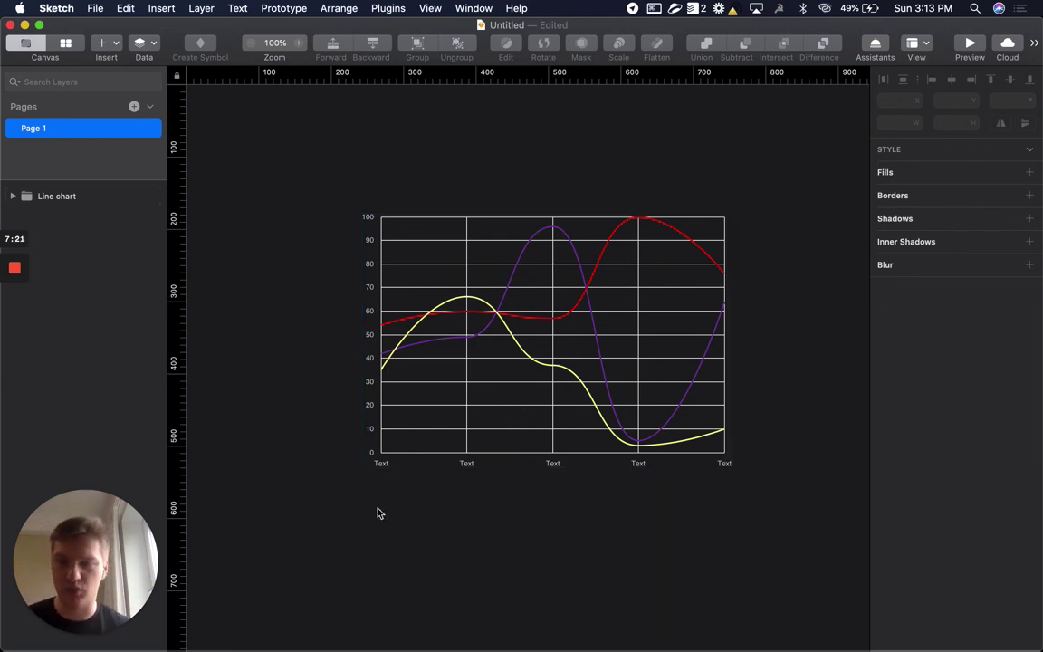